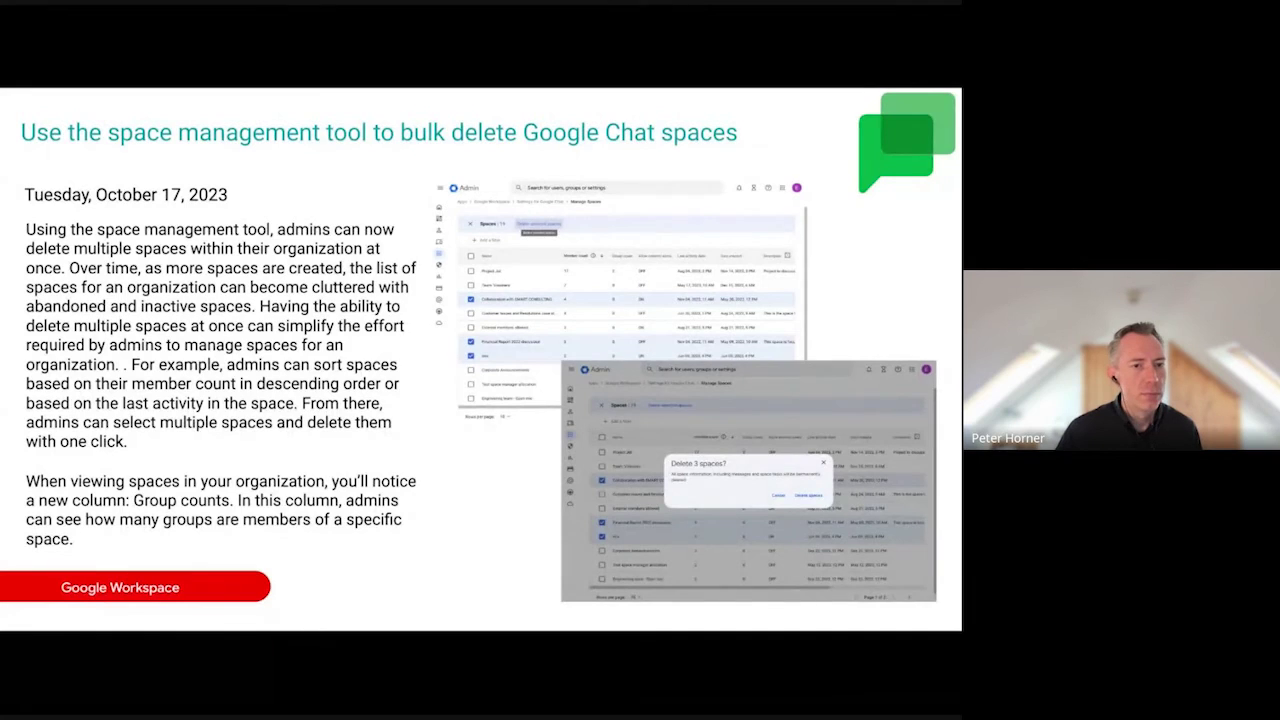
- Switch from the slides to Google Classroom and open the school's Analytics overview
key("alt+Tab")
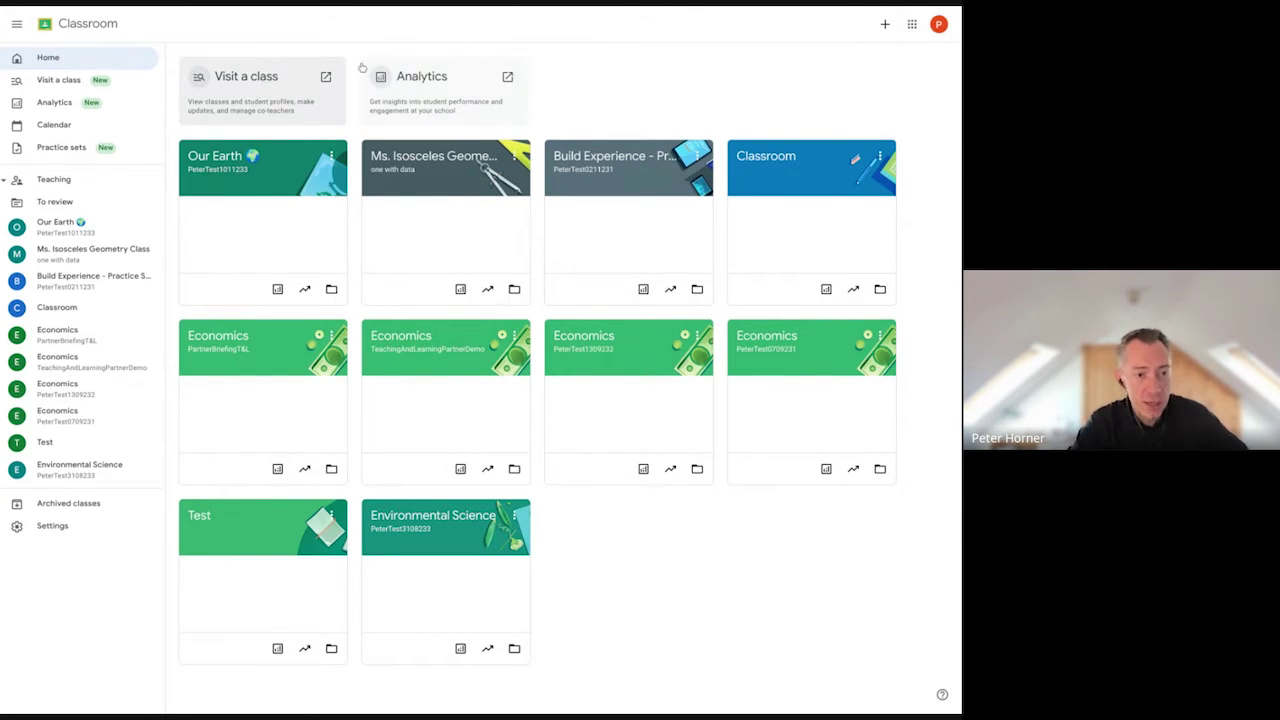
left_click(458, 90)
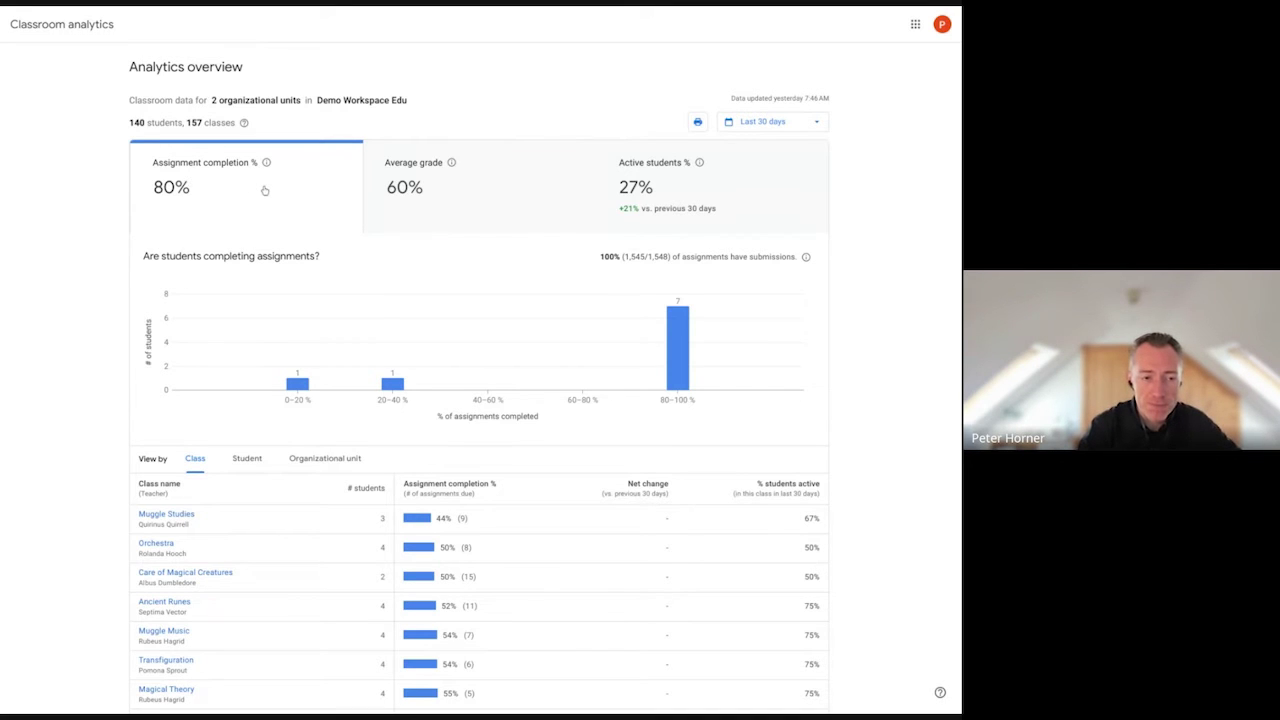
- Review the active students, average grade and assignment completion metrics, and look through the class breakdown
left_click(517, 188)
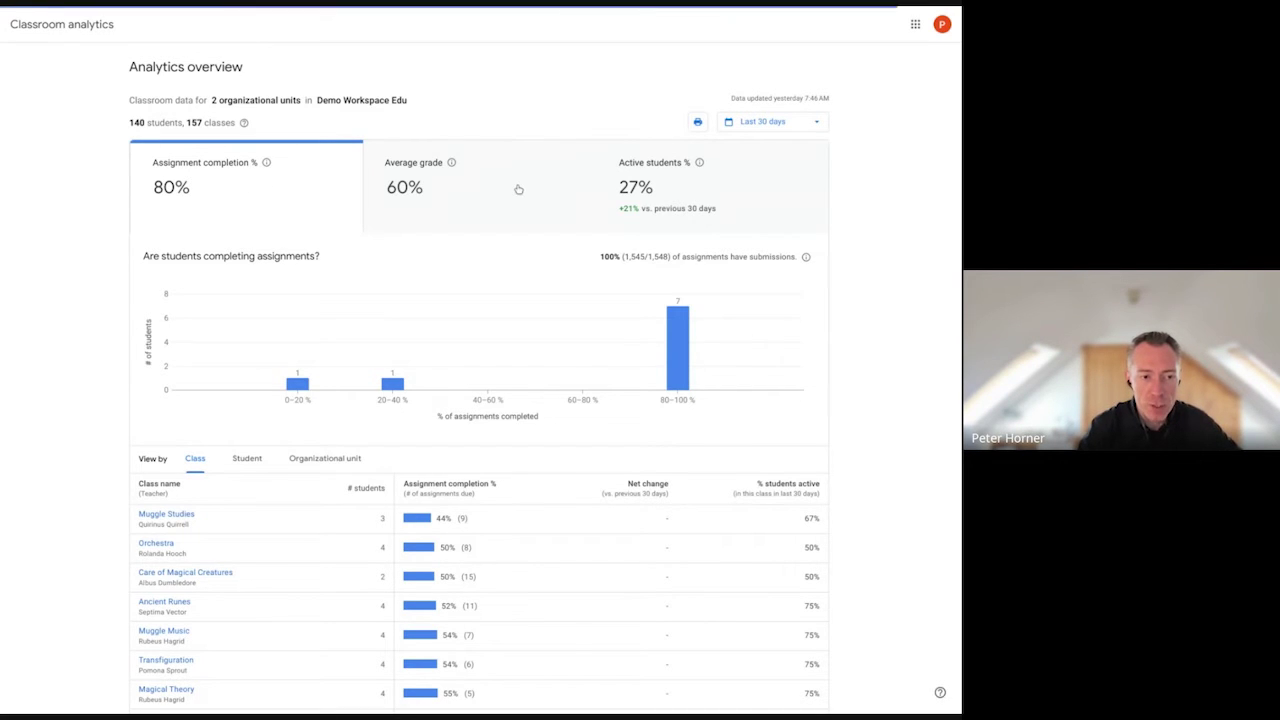
left_click(767, 190)
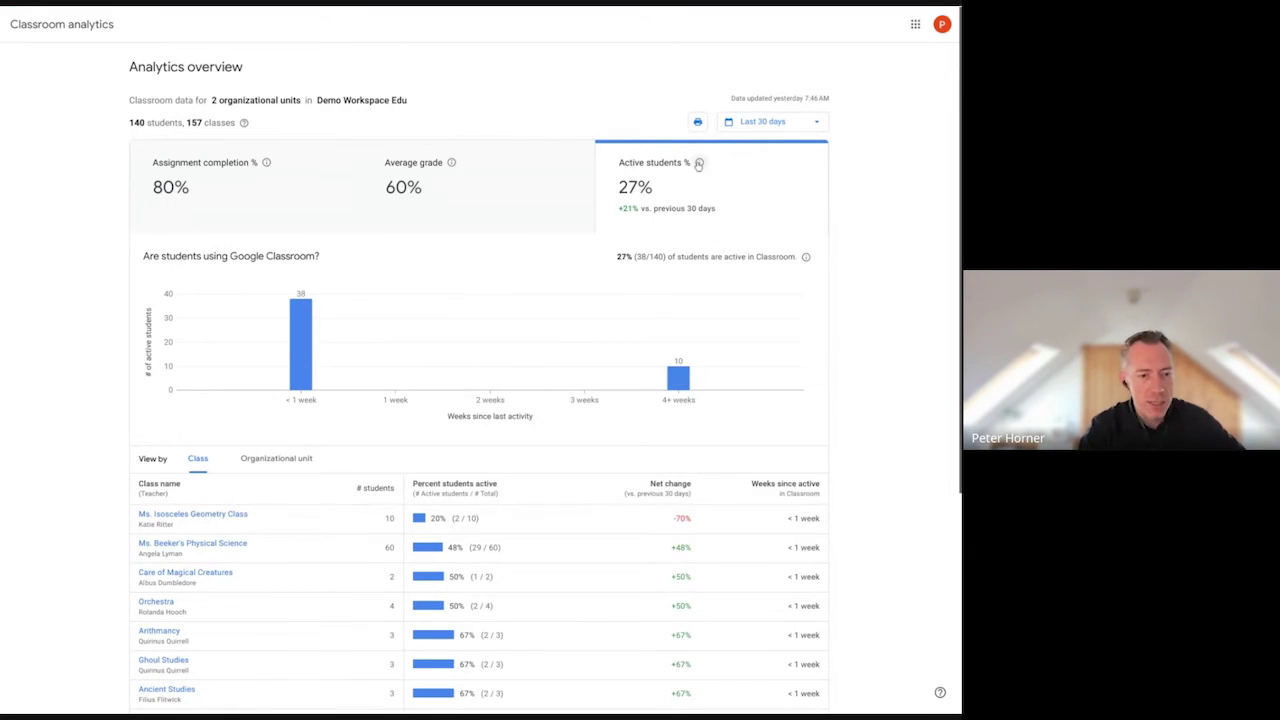
mouse_move(699, 162)
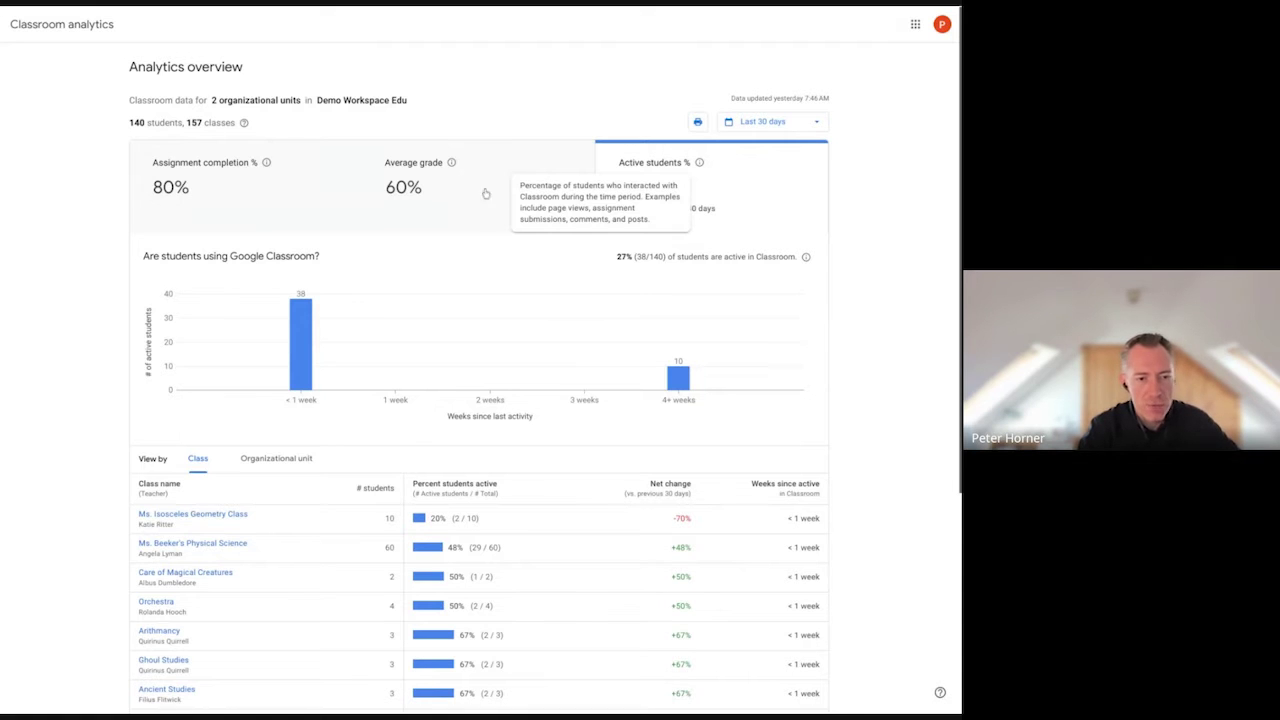
left_click(445, 180)
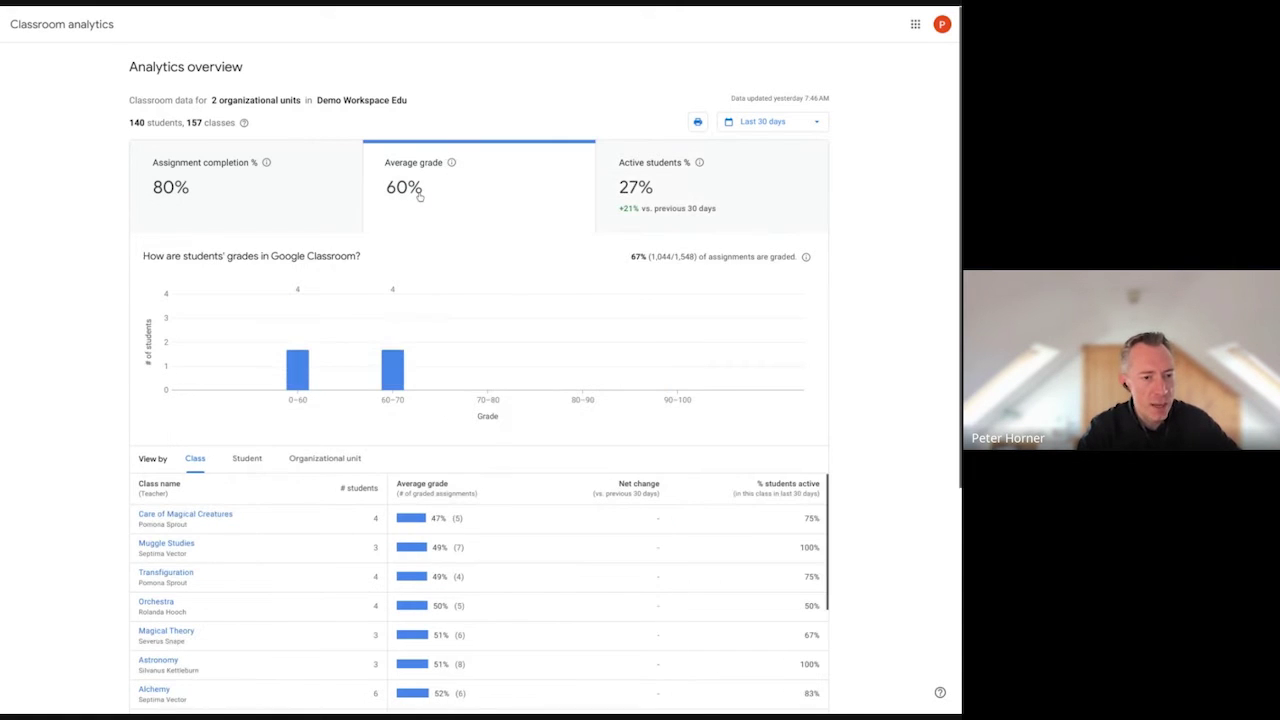
left_click(240, 196)
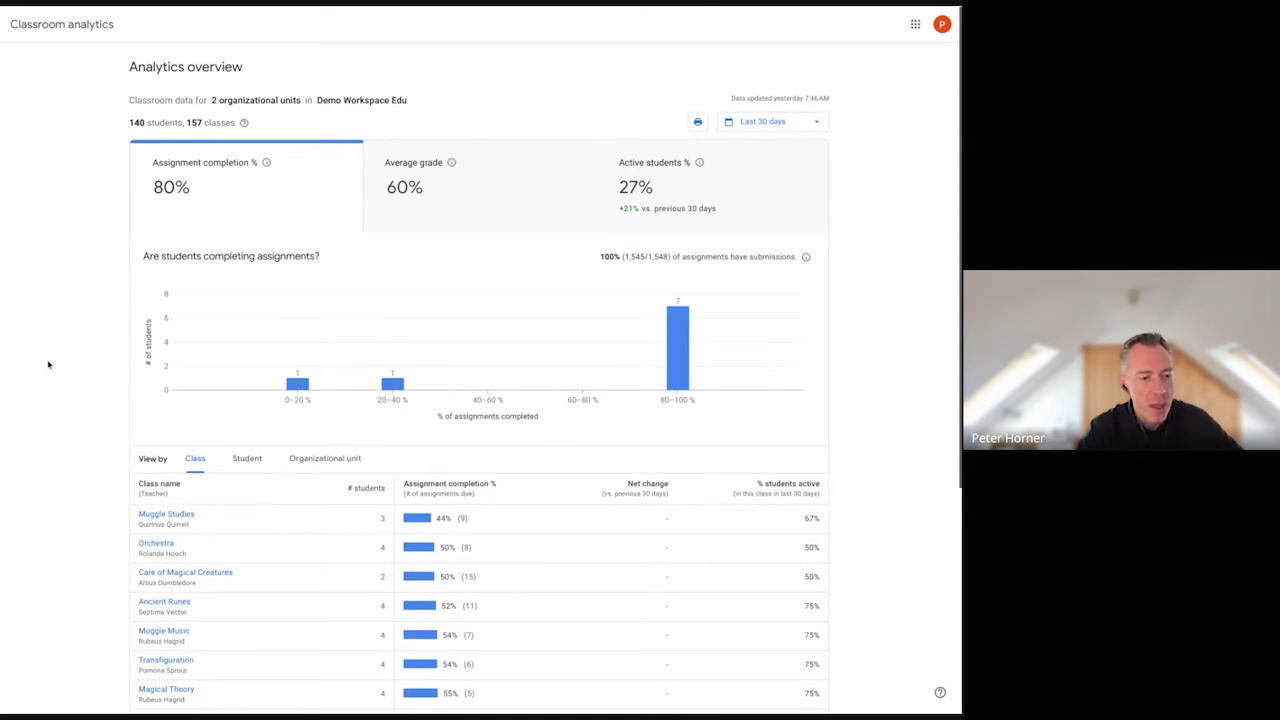
scroll(23, 357, "down", 2)
scroll(22, 357, "down", 2)
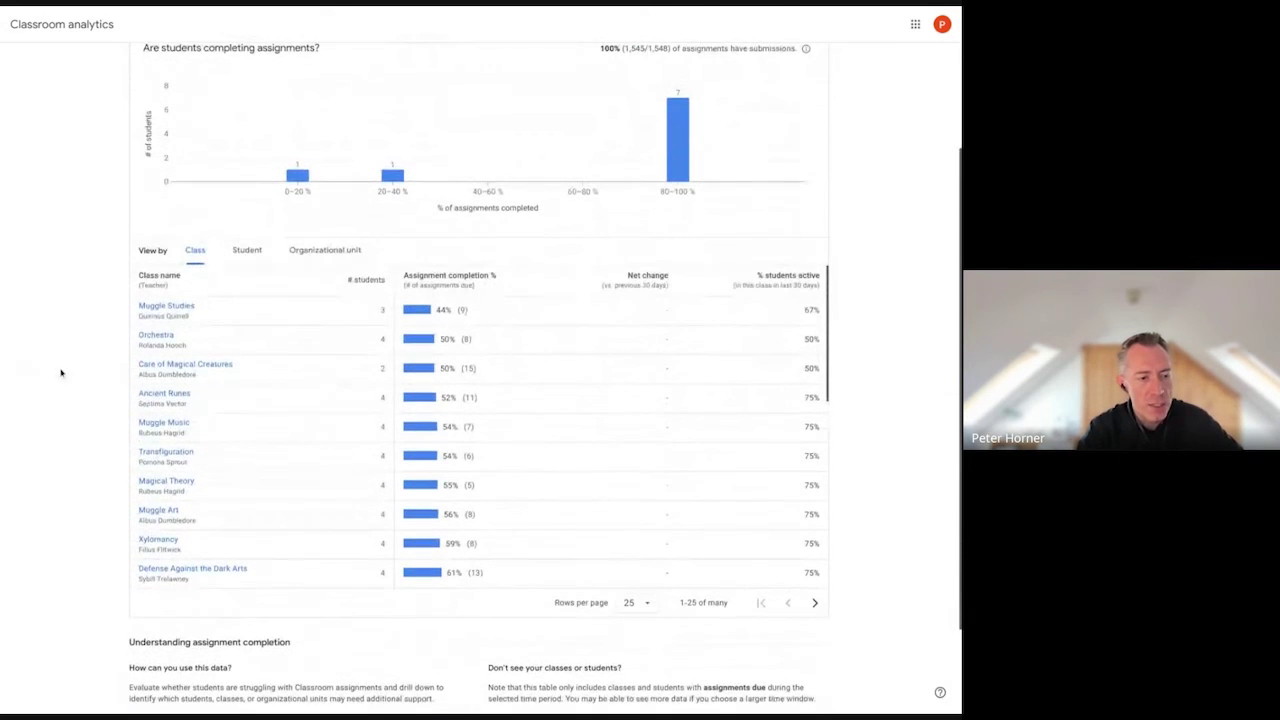
scroll(183, 462, "up", 2)
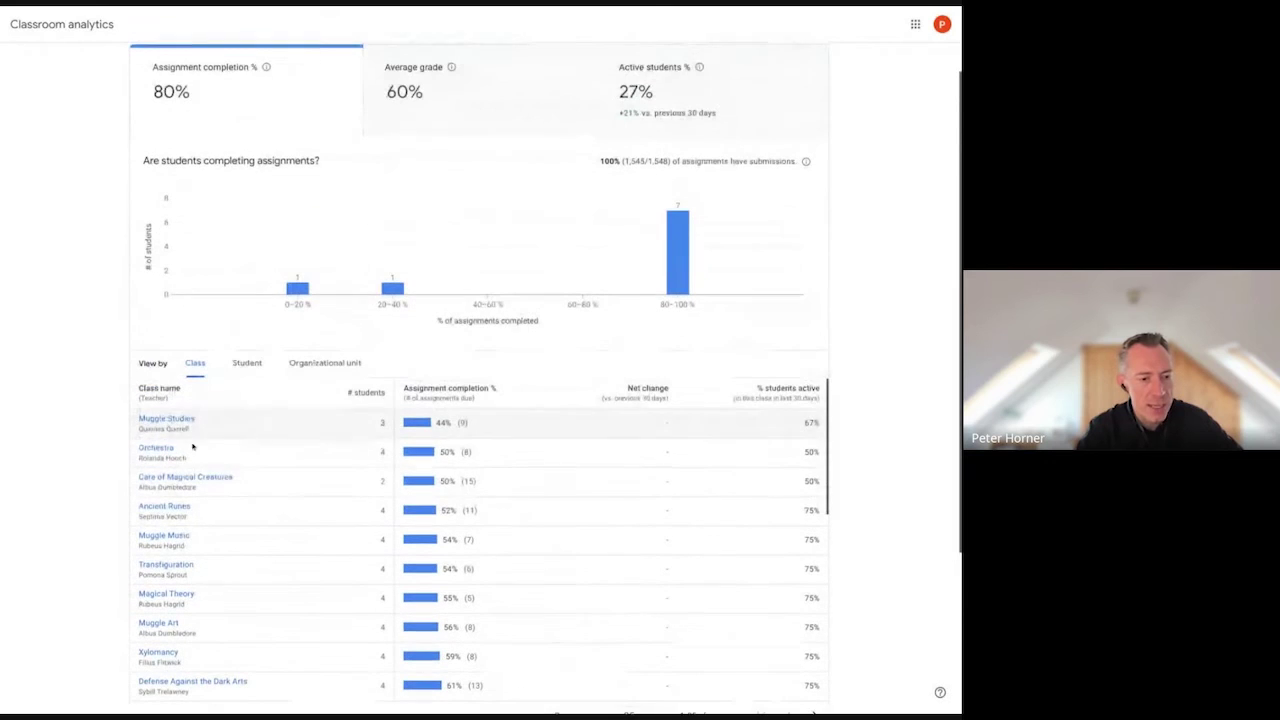
scroll(623, 503, "up", 1)
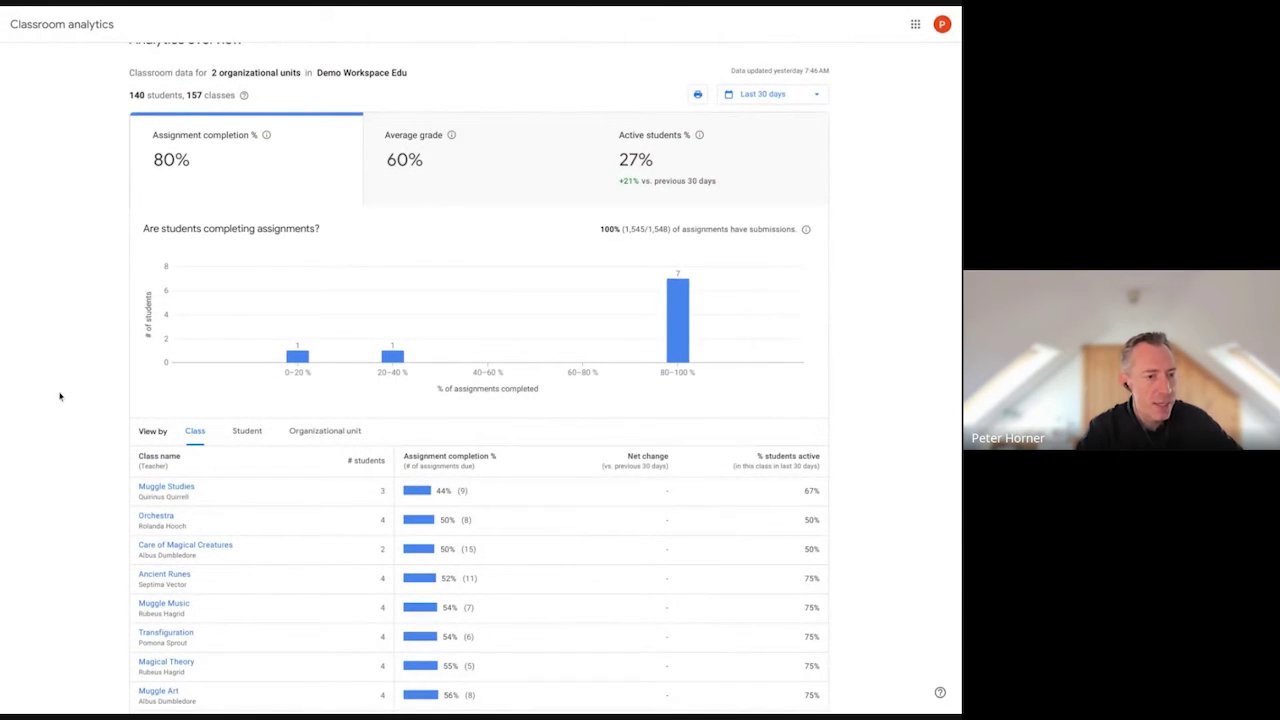
scroll(60, 394, "up", 1)
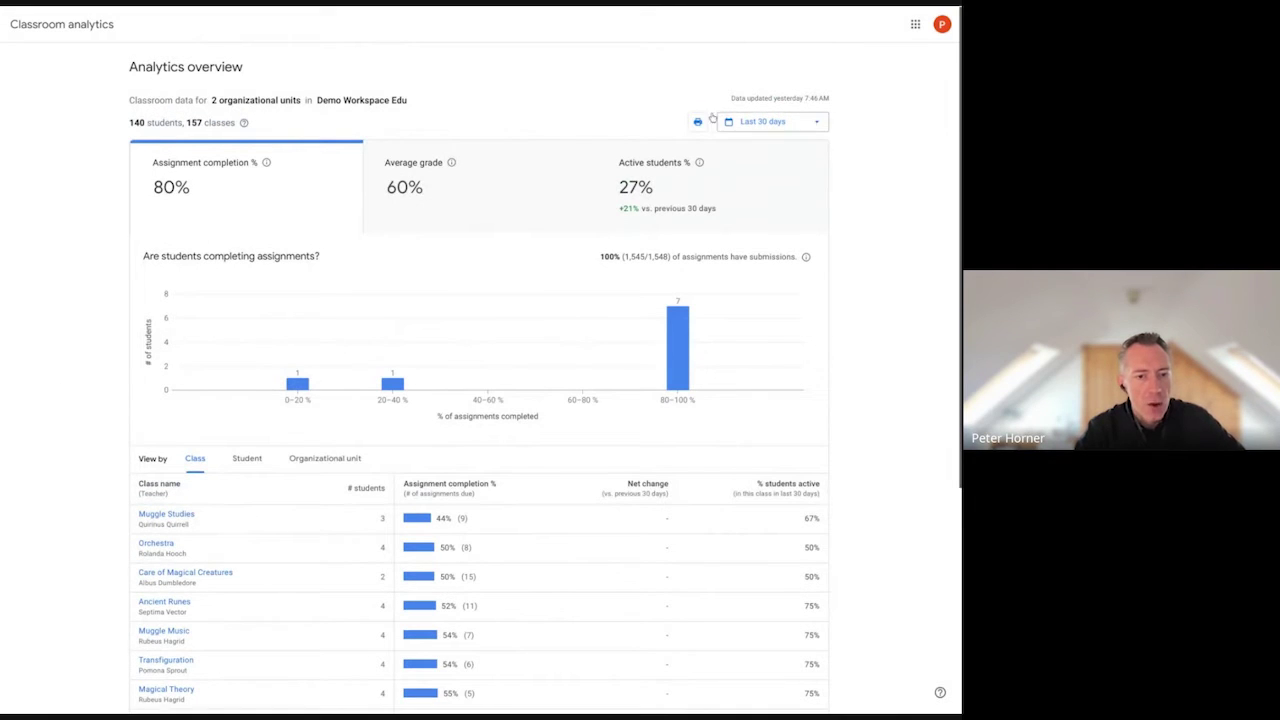
- Filter the analytics overview to the last 7 days, and change the date range to the last 90 days
left_click(817, 124)
left_click(790, 150)
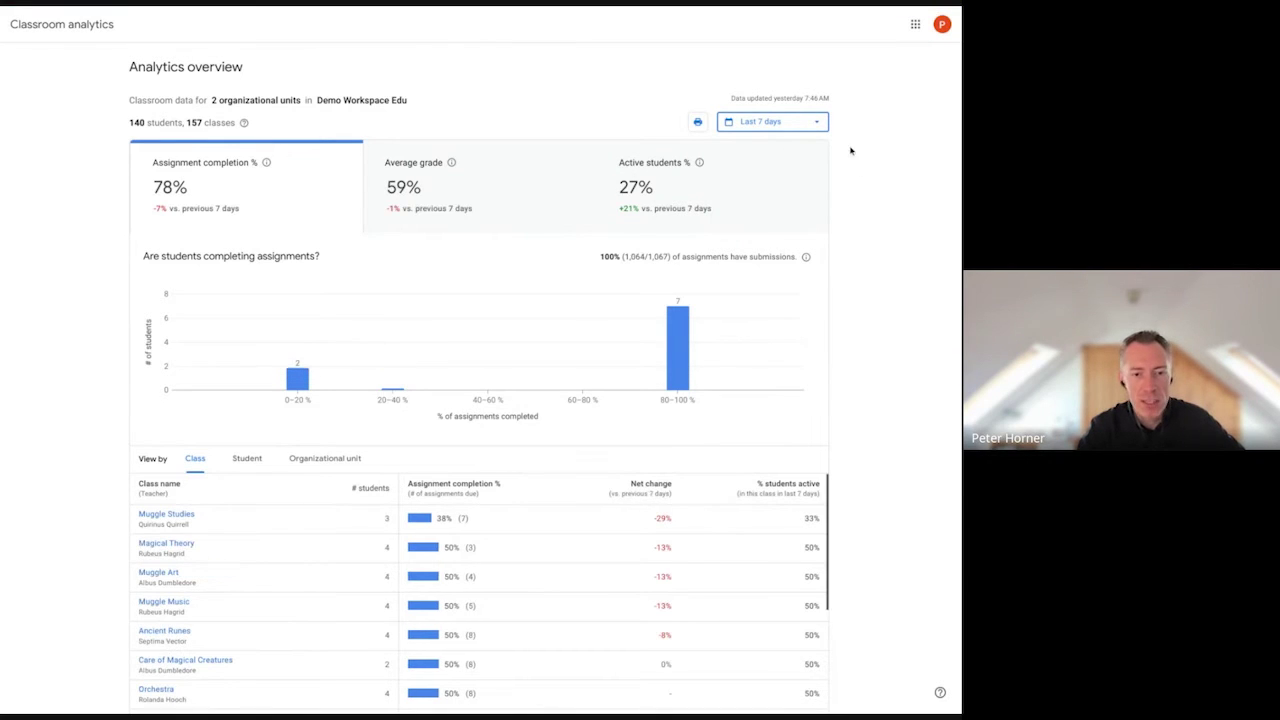
left_click(812, 123)
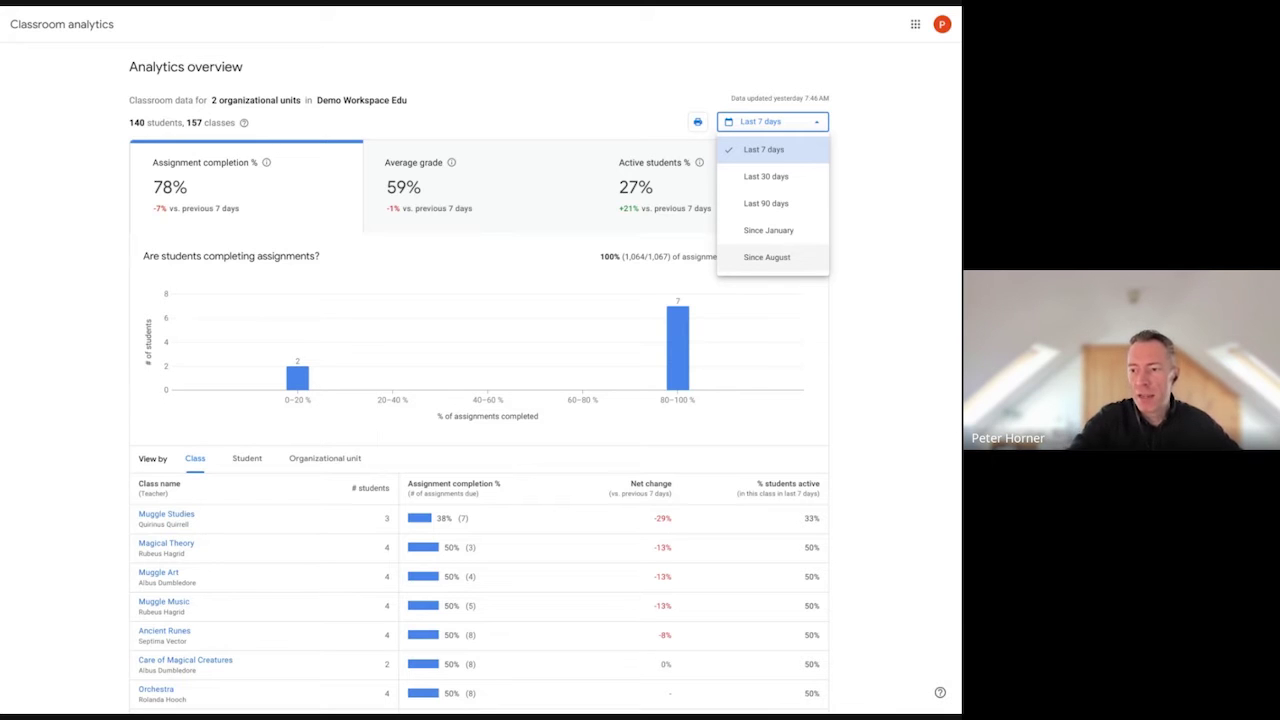
left_click(773, 206)
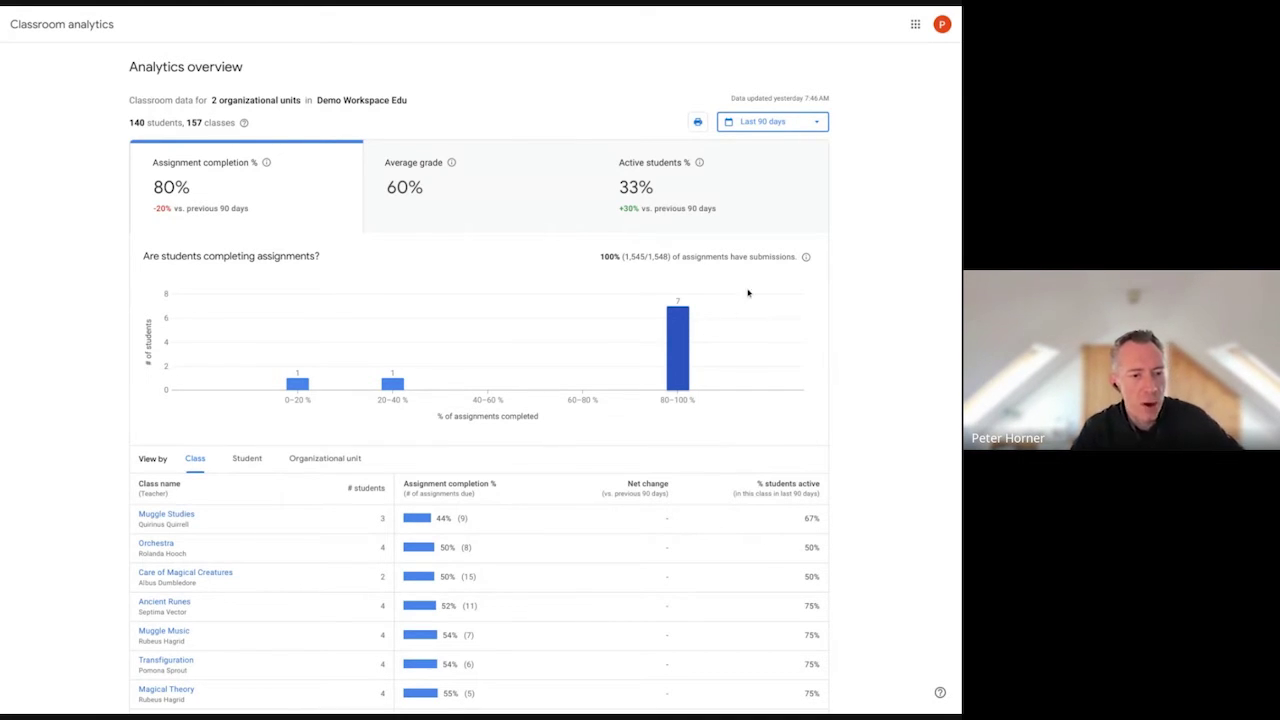
left_click(887, 207)
- Find the Muggle Music class in the class breakdown and view its detailed analytics
scroll(869, 207, "down", 4)
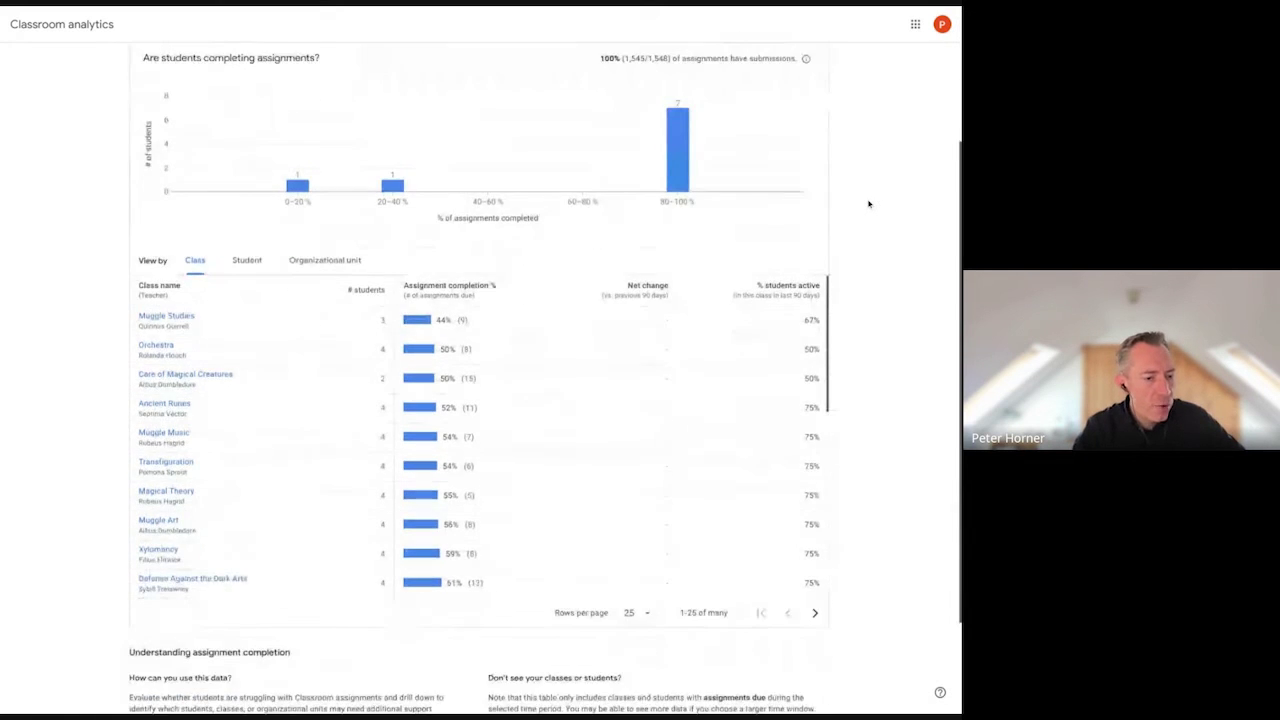
scroll(867, 205, "up", 2)
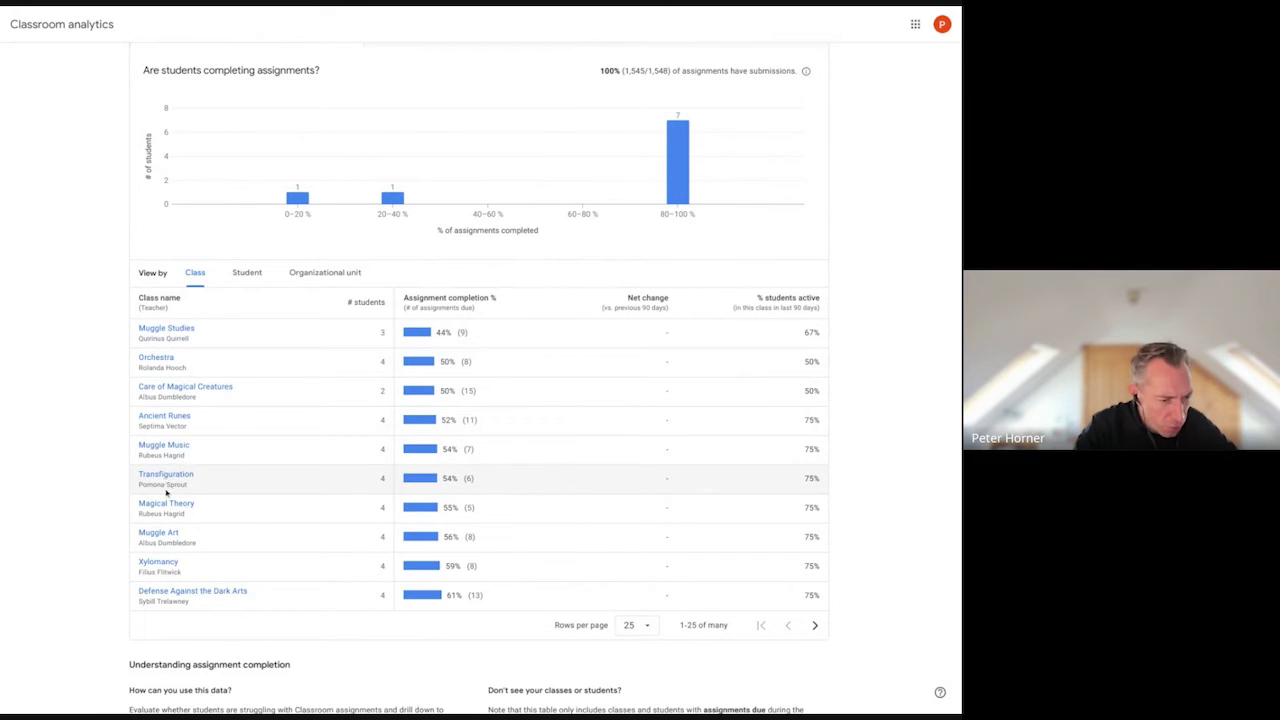
left_click(161, 449)
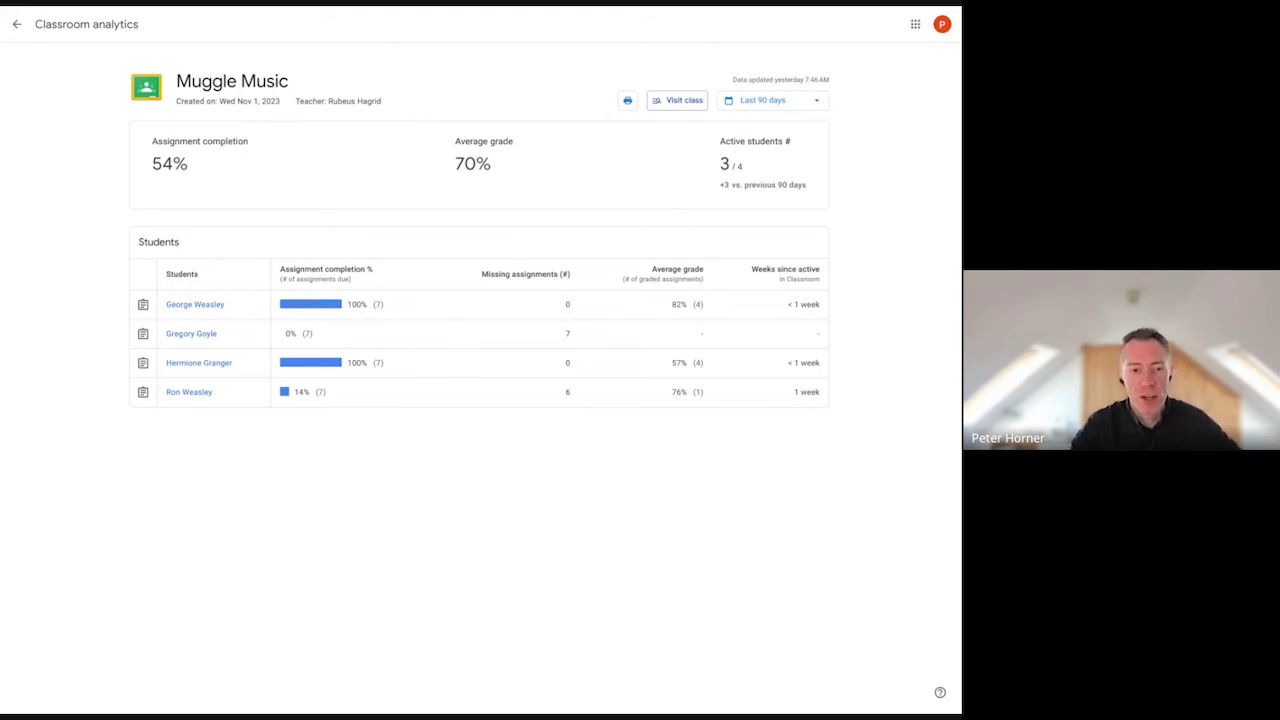
- Visit the Muggle Music class, giving "Conduct informal observation" as the reason
left_click(676, 104)
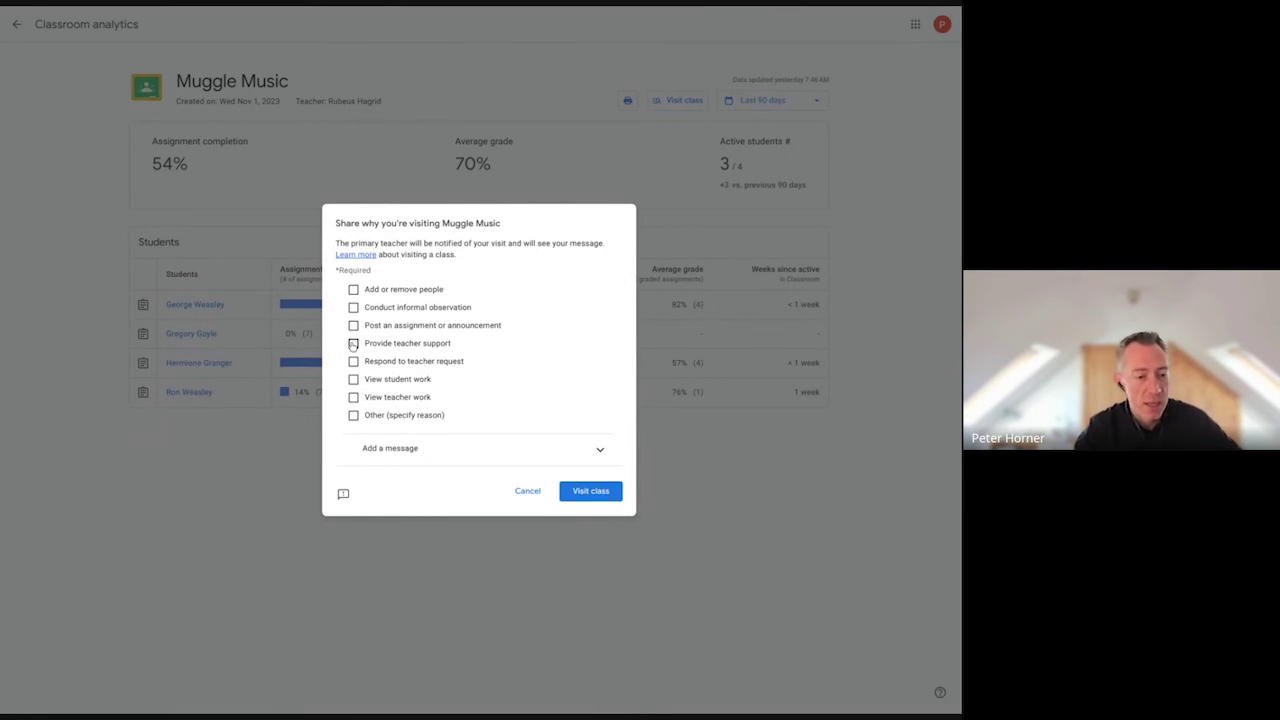
left_click(353, 308)
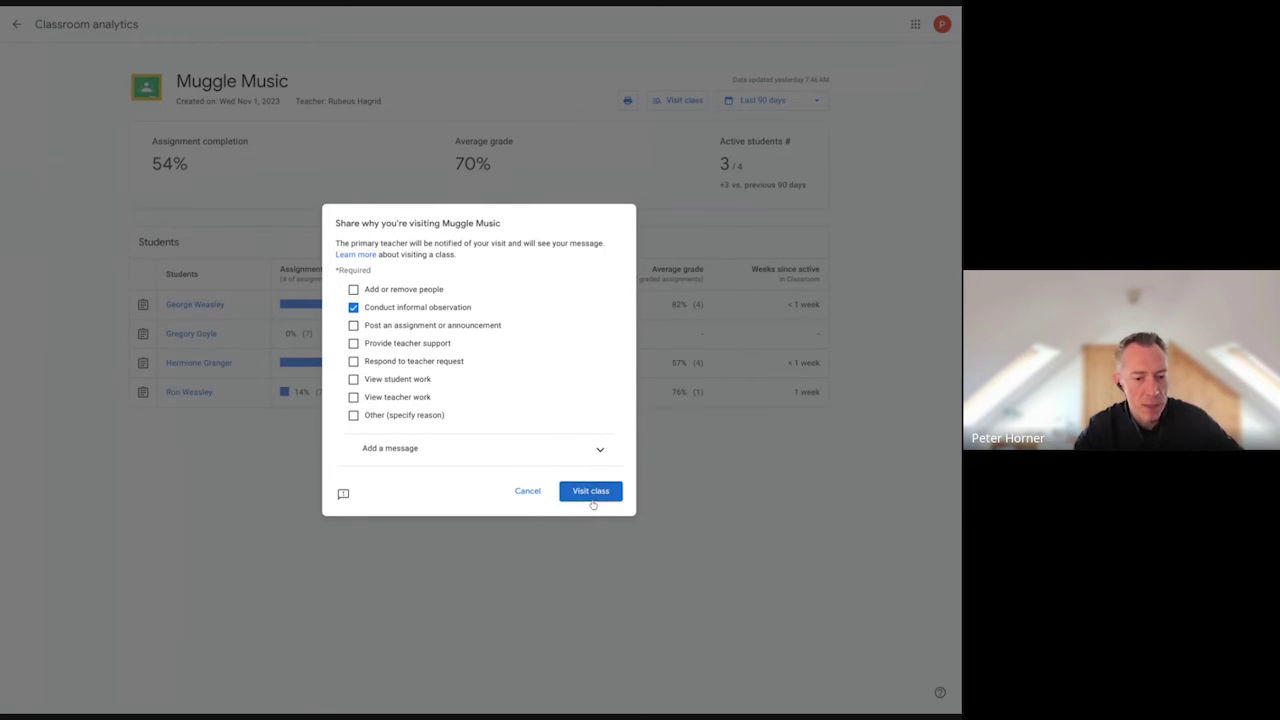
left_click(591, 492)
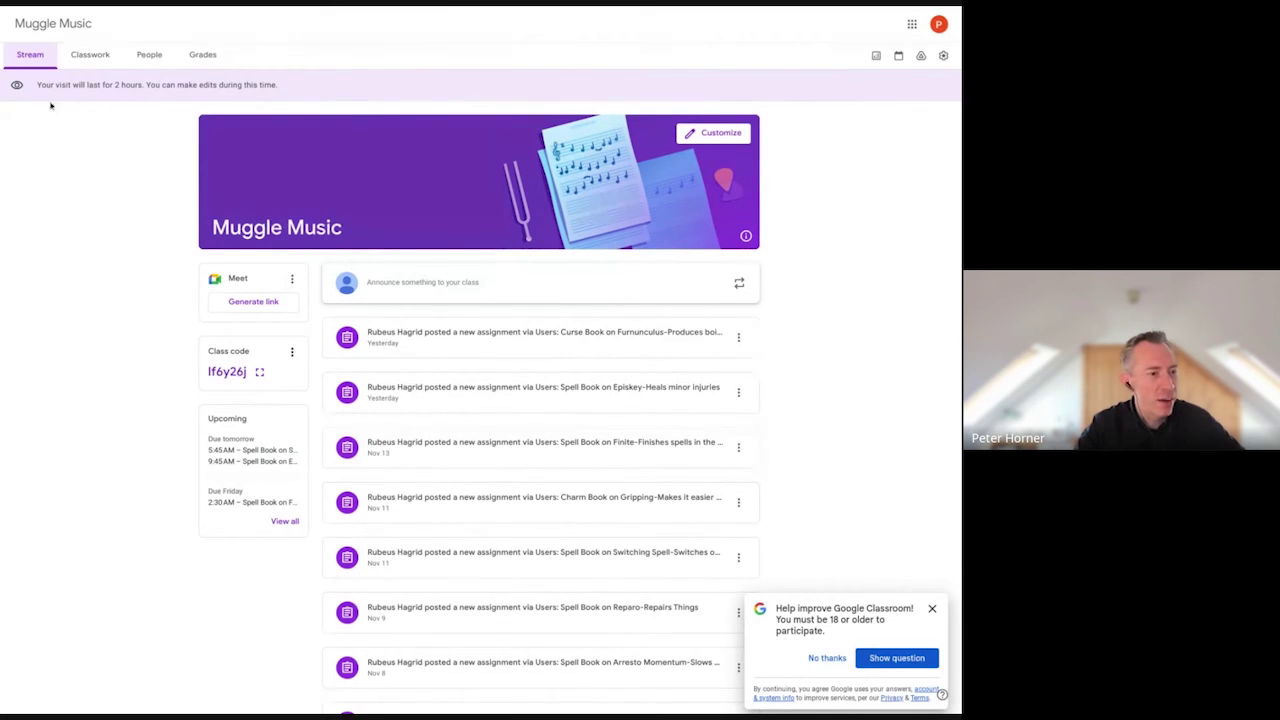
- Look through the Classwork, People and Grades pages of the visited Muggle Music class
left_click(100, 60)
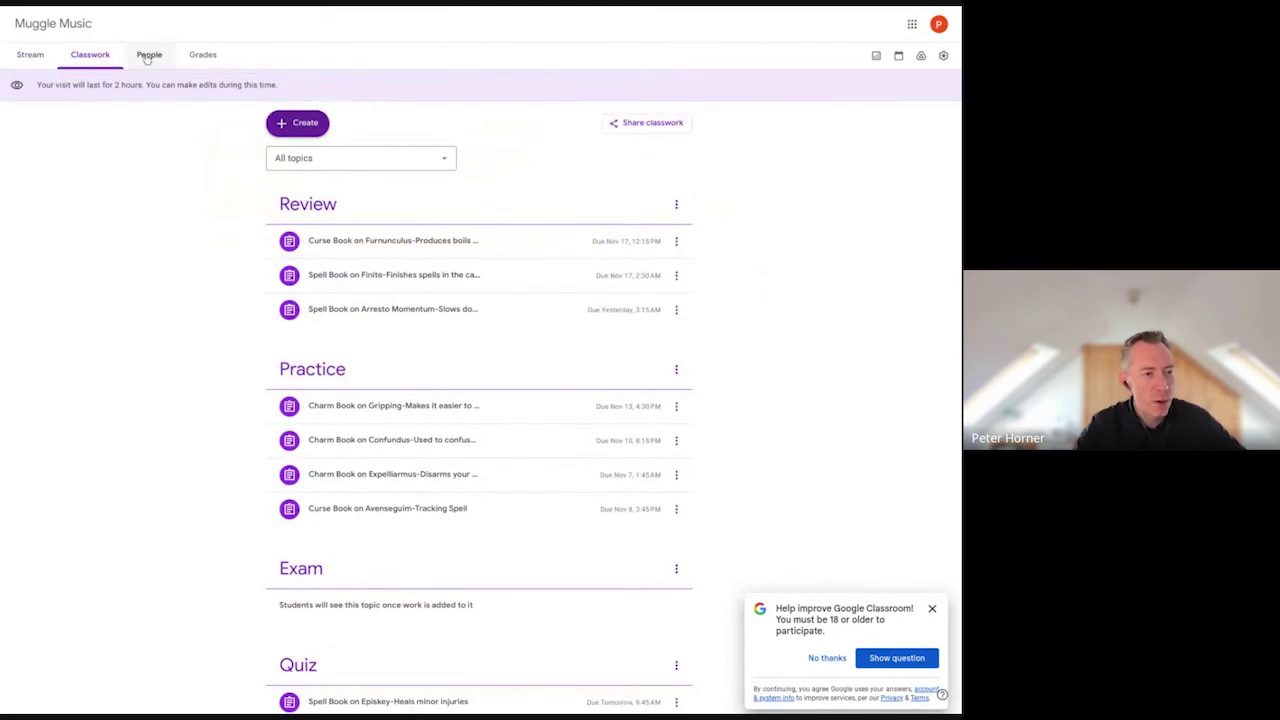
left_click(148, 56)
left_click(201, 55)
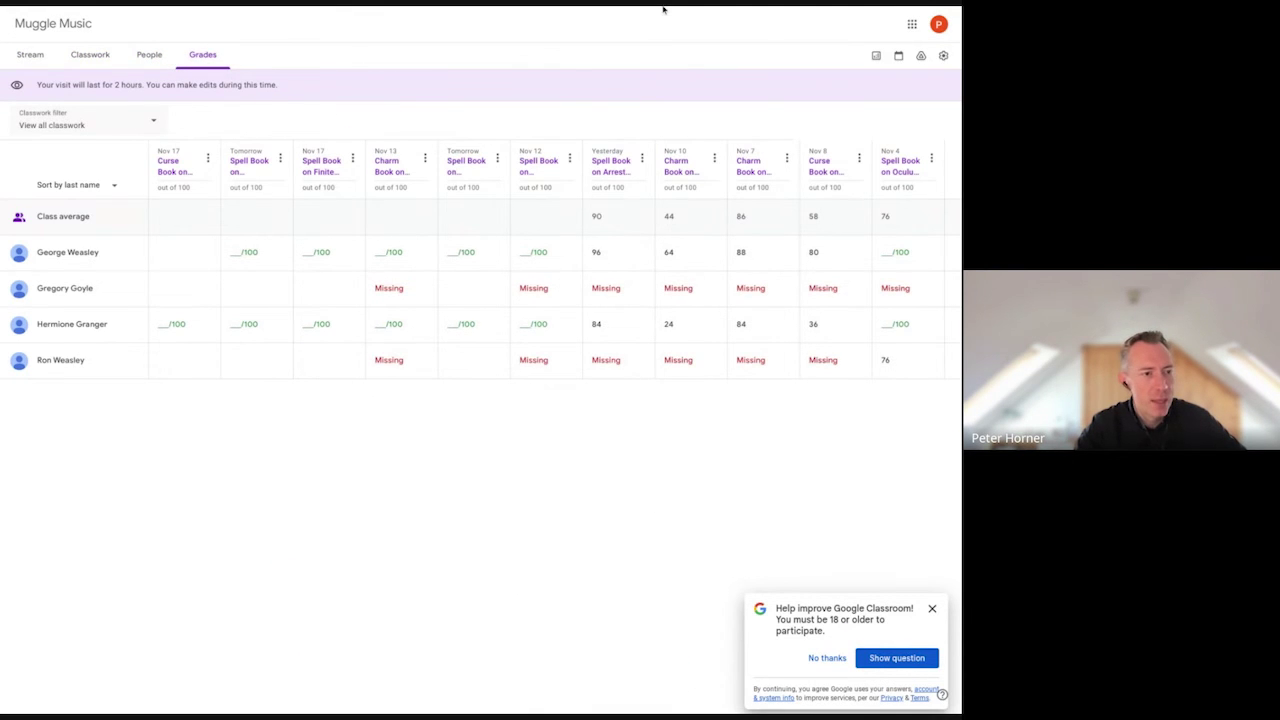
- Return to the Muggle Music analytics, open the first student's work and expand the "Curse Book on Furnunculus" assignment
key("ctrl+Tab")
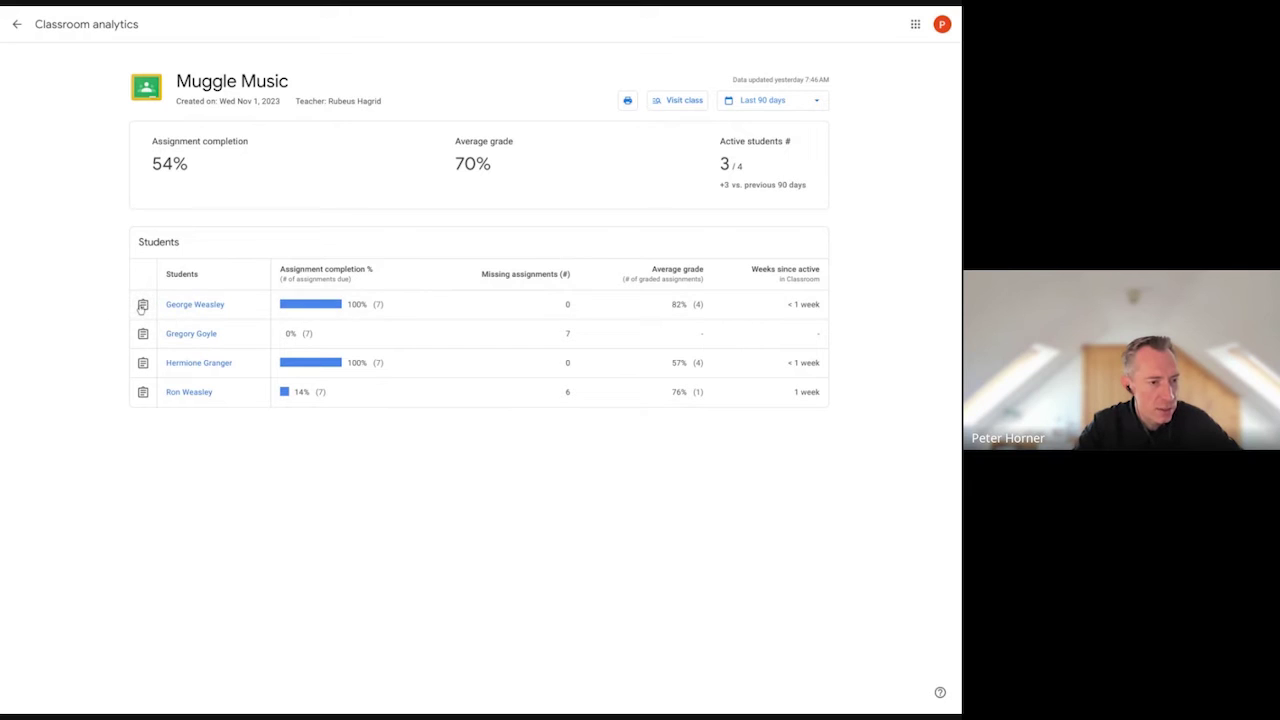
left_click(142, 306)
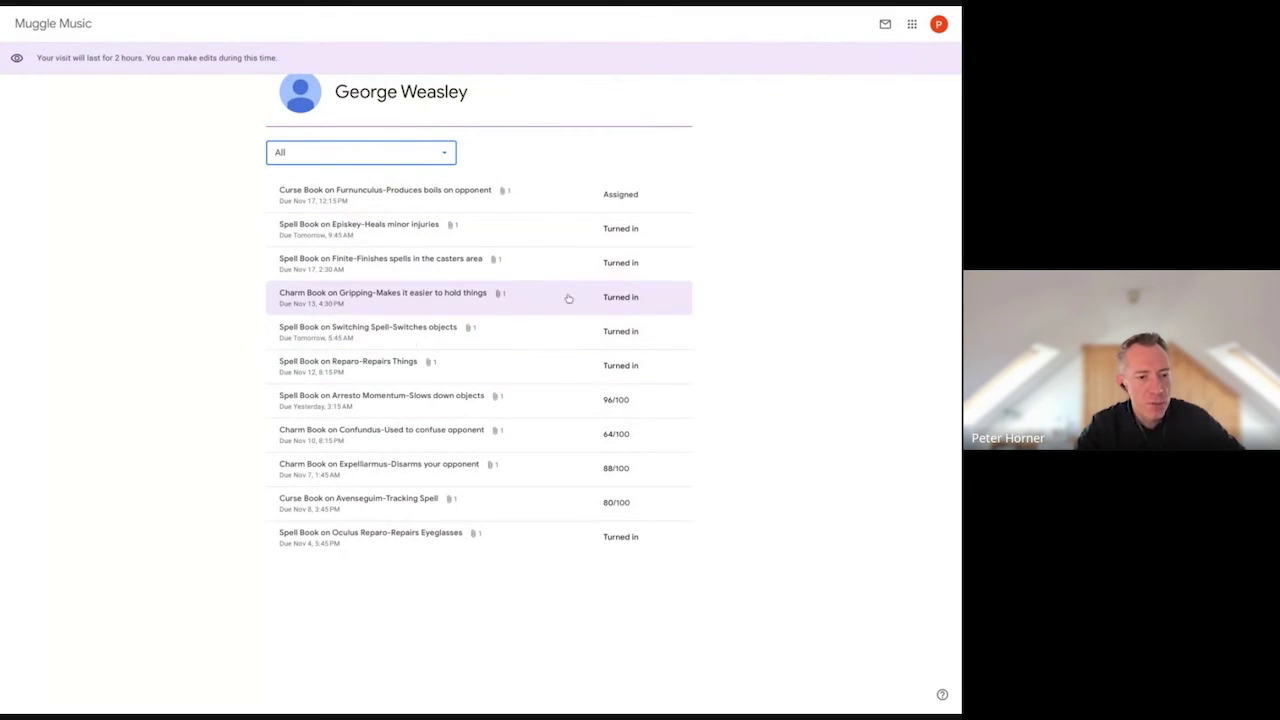
left_click(532, 196)
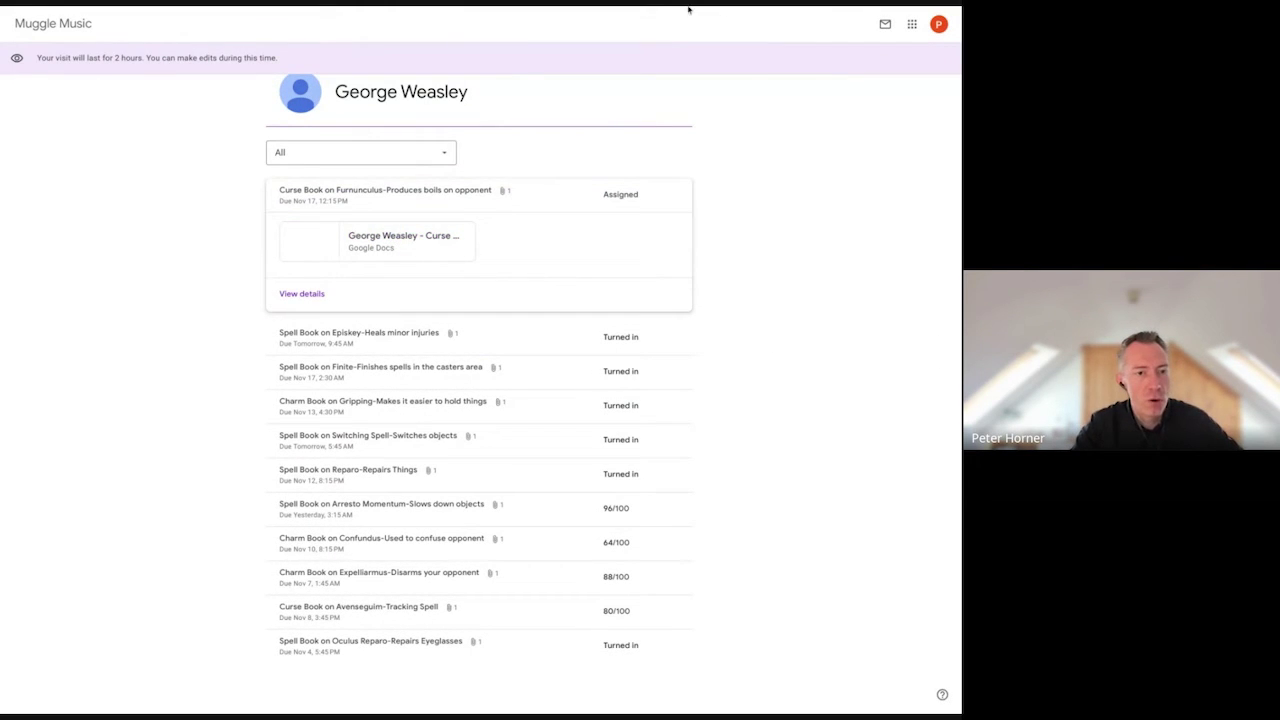
- Go back to the Analytics overview and break the assignment completion data down by student
key("alt+Left")
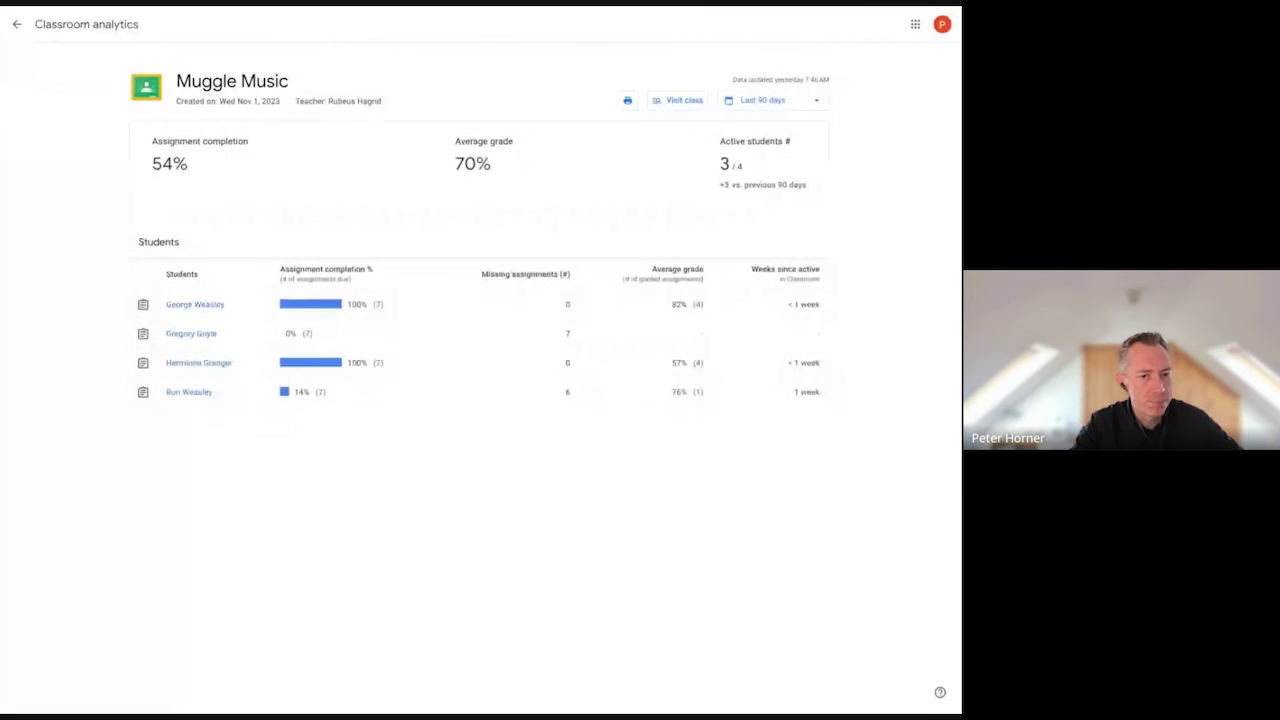
left_click(16, 26)
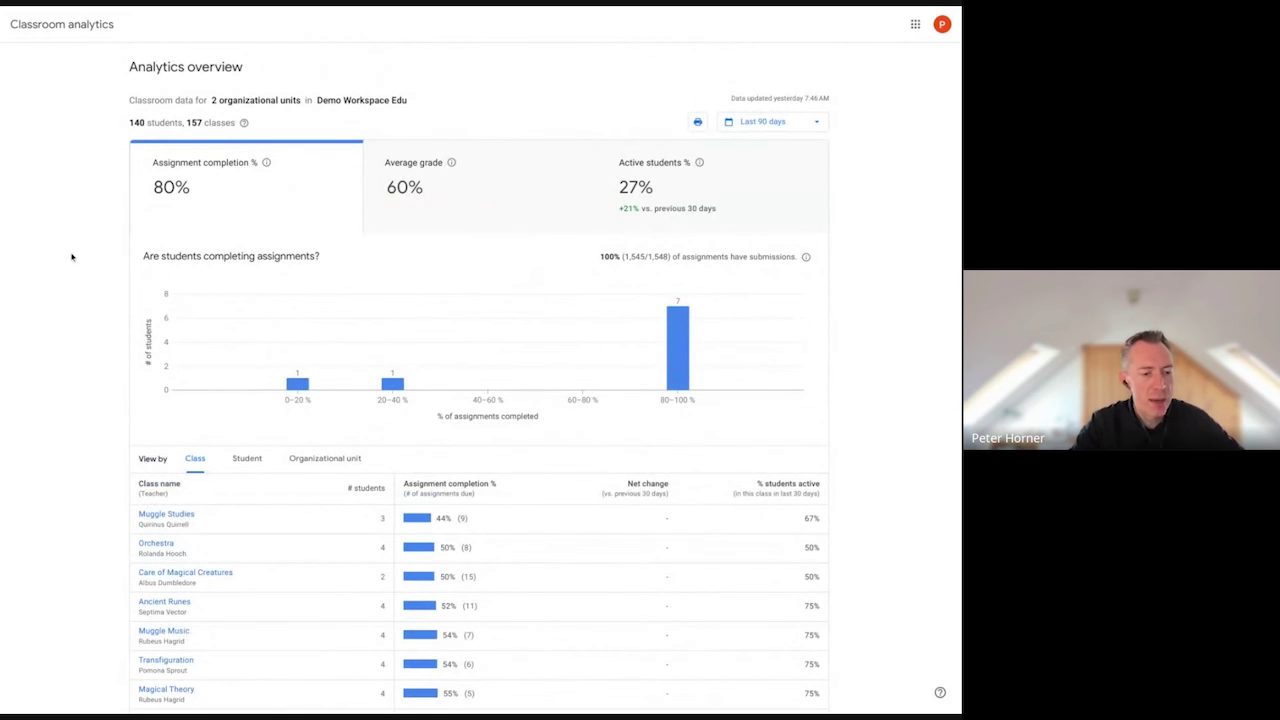
scroll(78, 263, "down", 2)
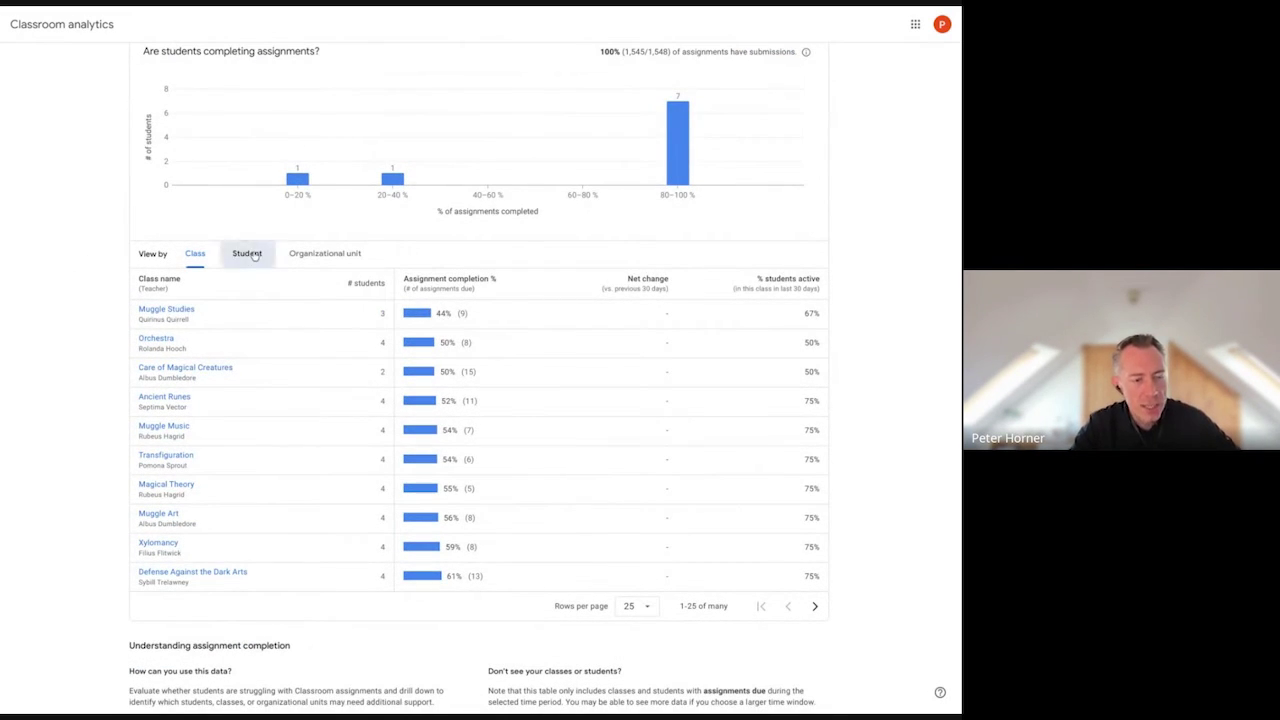
left_click(250, 255)
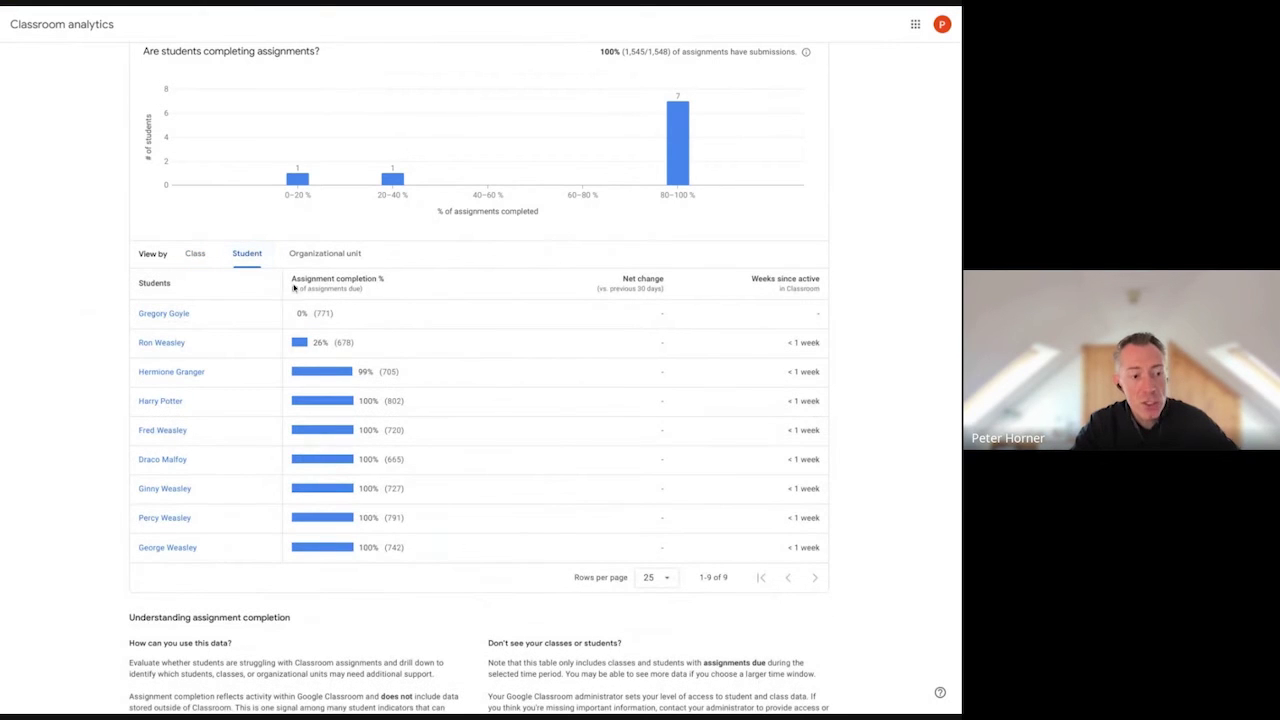
- Open the fourth listed student's analytics and look through all the classes attended
scroll(300, 300, "down", 2)
scroll(498, 304, "down", 1)
scroll(485, 306, "up", 1)
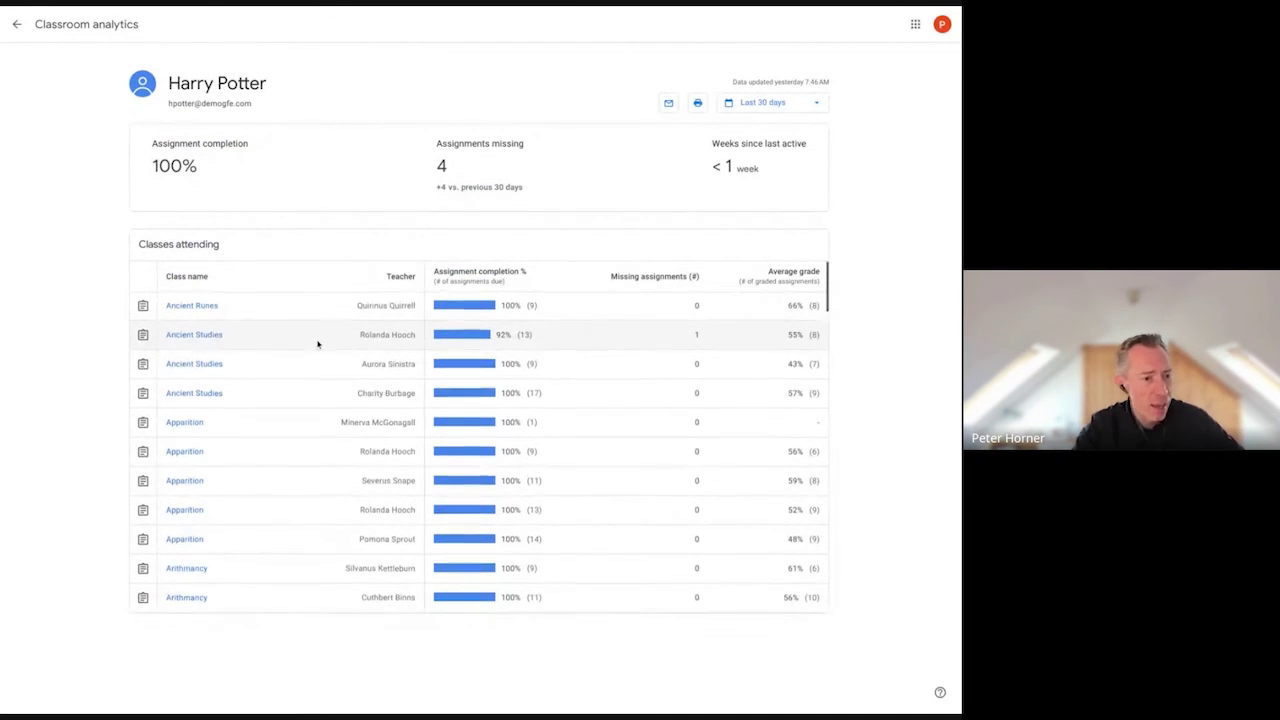
scroll(317, 345, "down", 6)
scroll(317, 349, "down", 8)
scroll(313, 363, "up", 14)
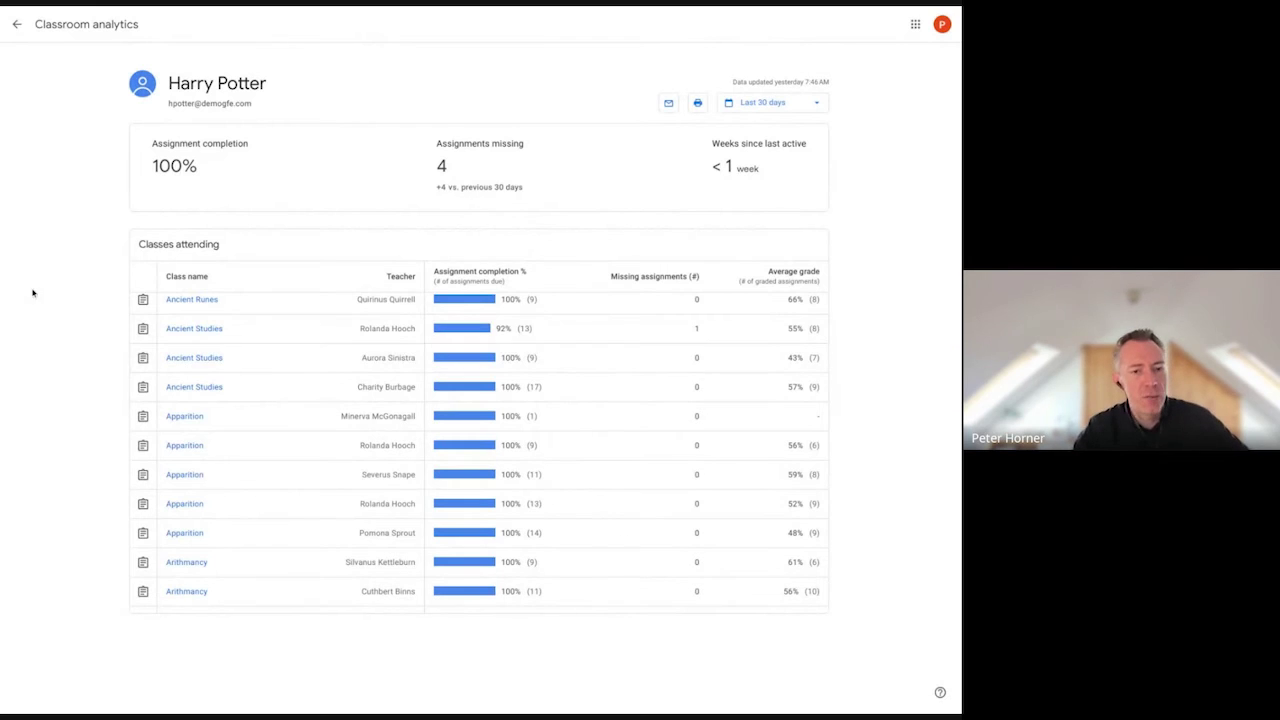
- Return to the overview, break the data down by organizational unit and expand the Students unit under Hogwarts
left_click(16, 23)
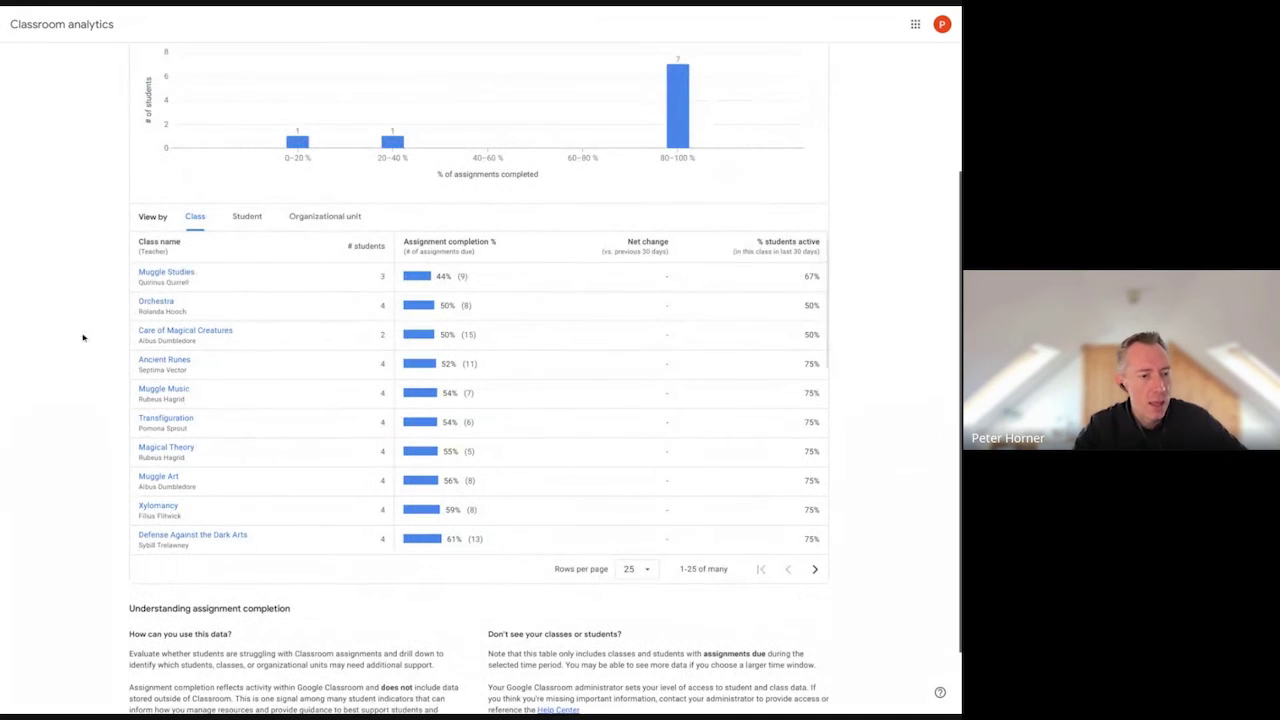
left_click(346, 218)
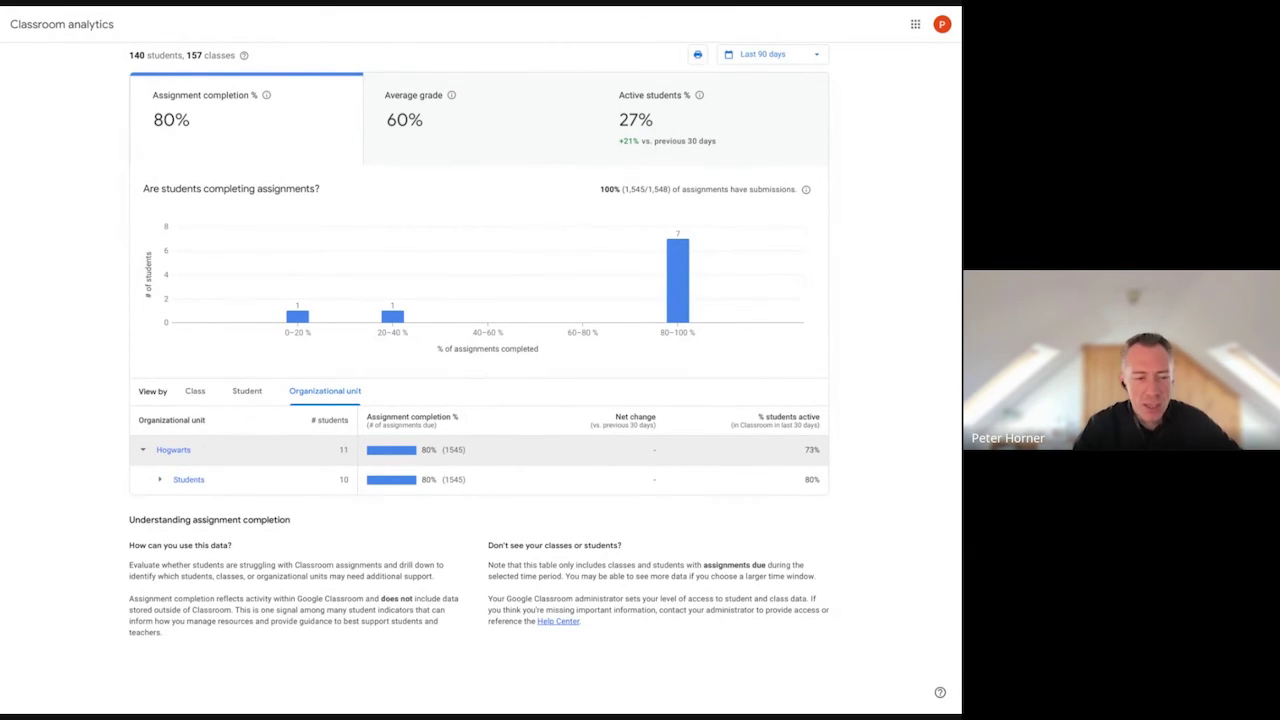
left_click(161, 481)
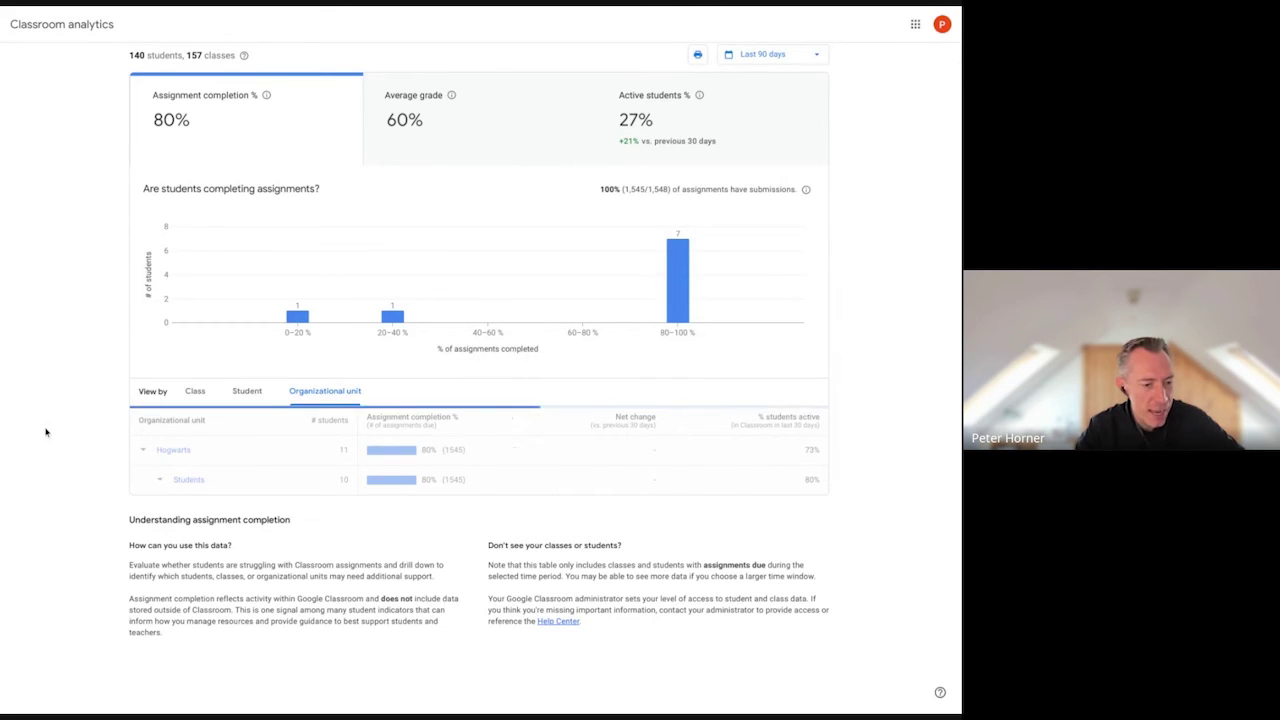
scroll(46, 425, "down", 1)
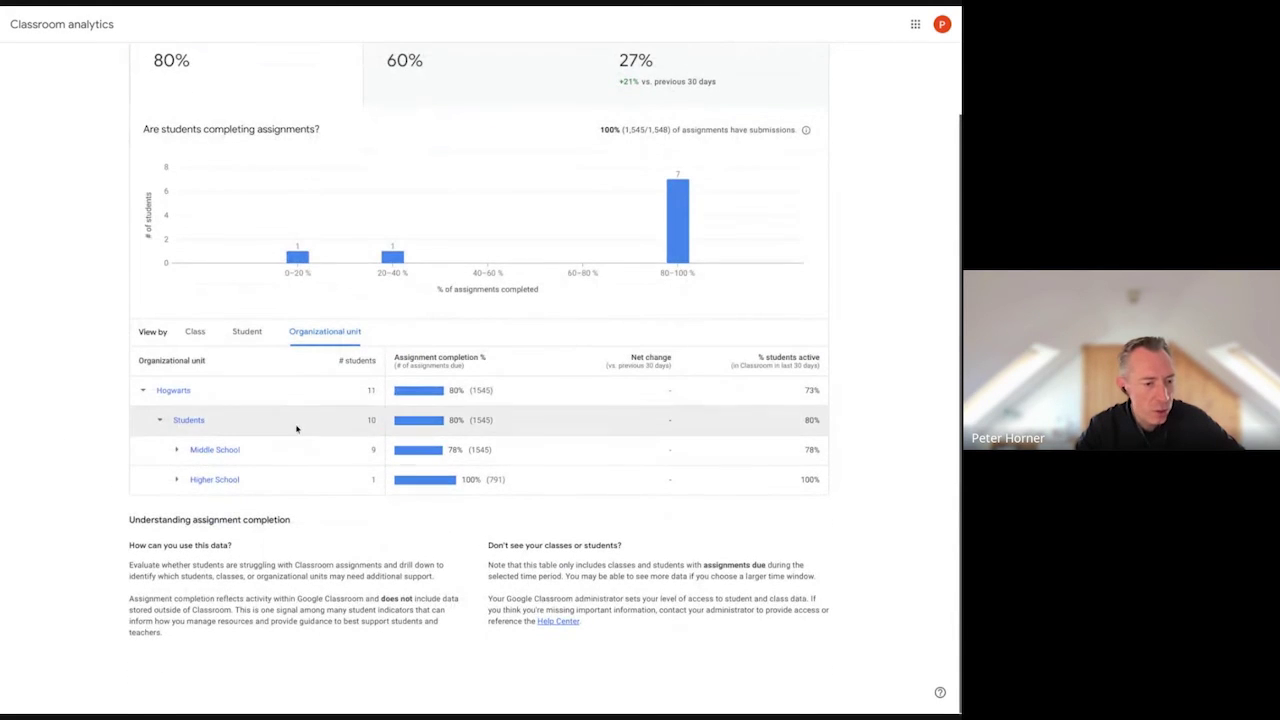
- Open the Middle School unit's analytics and review its assignment completion by class, by student and by organizational unit
left_click(177, 450)
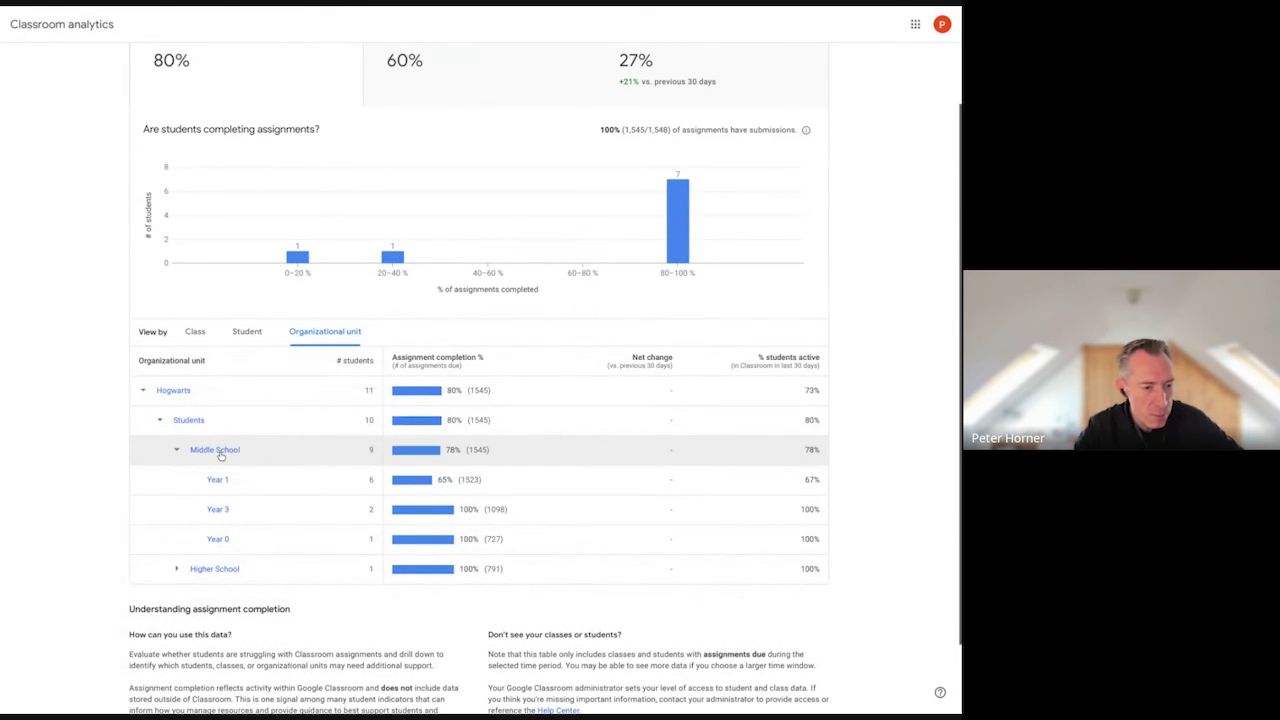
left_click(221, 452)
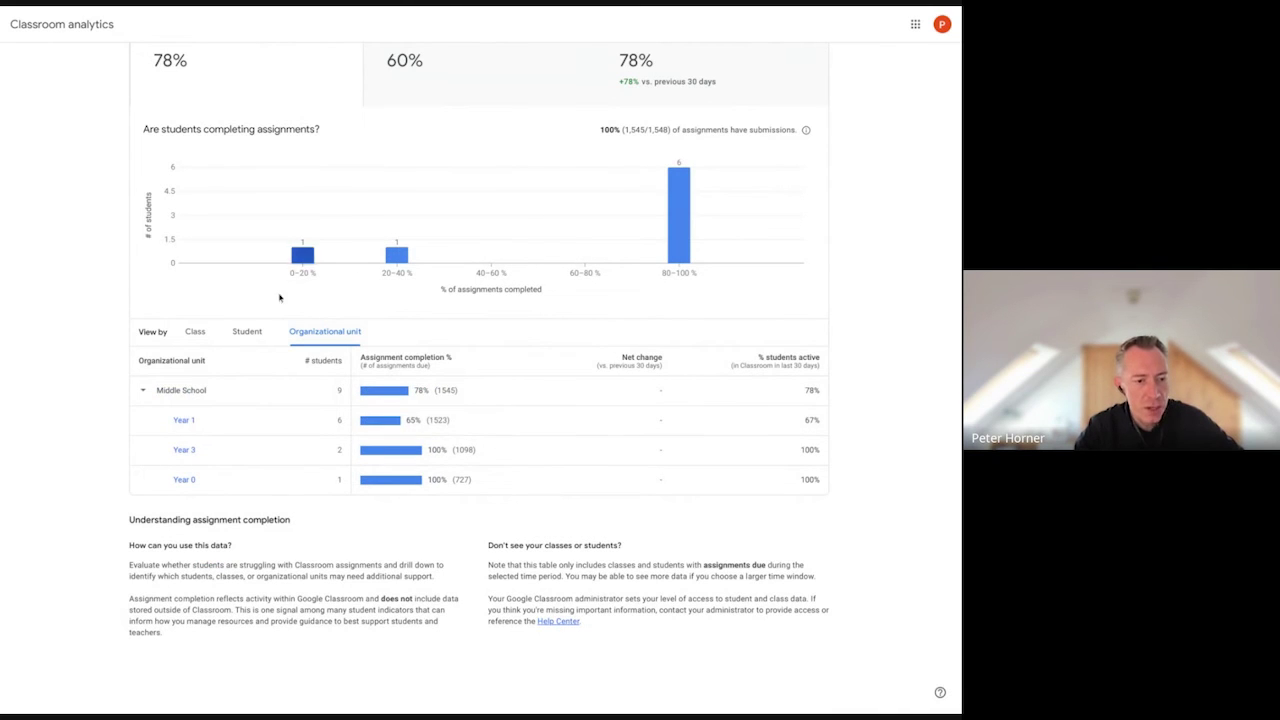
left_click(196, 333)
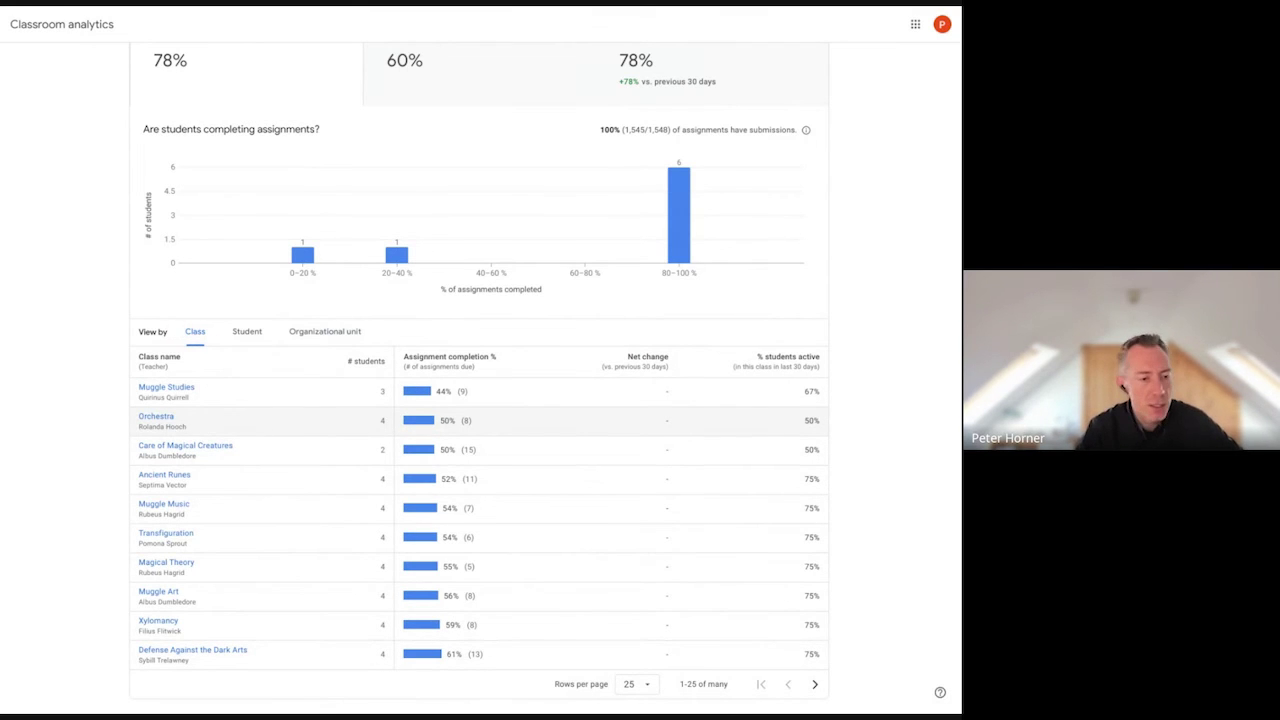
left_click(247, 334)
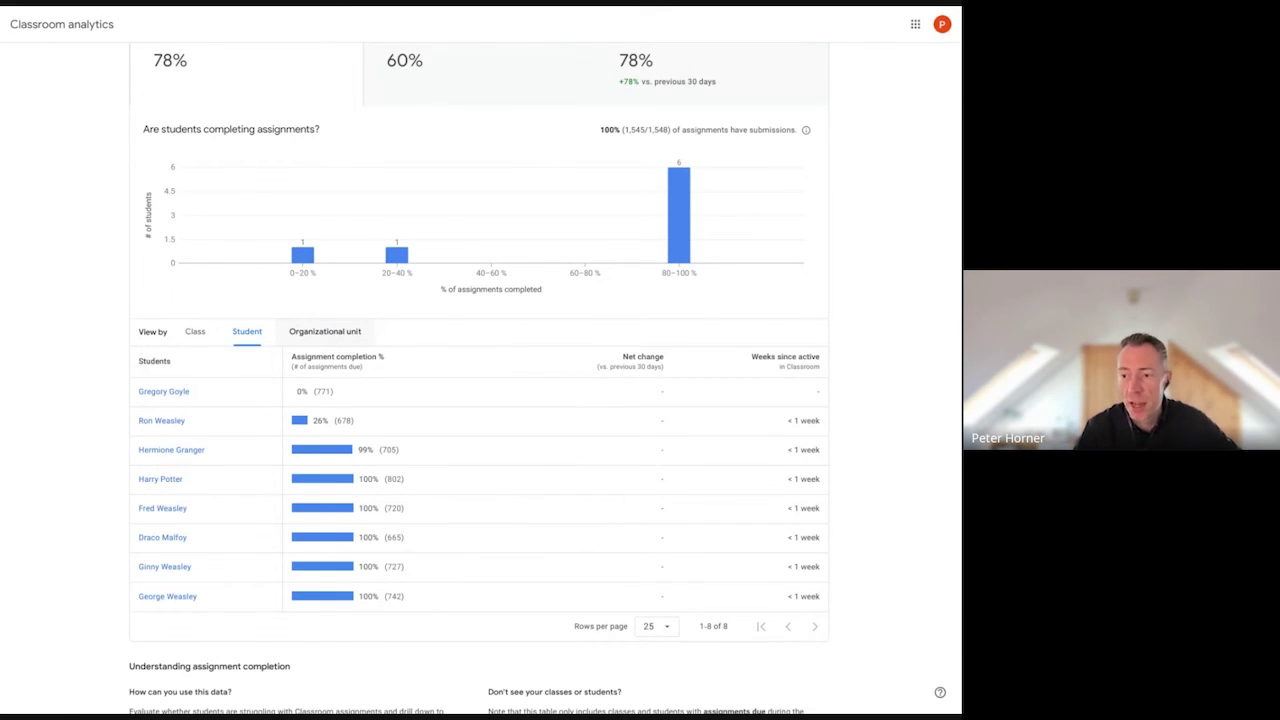
left_click(330, 336)
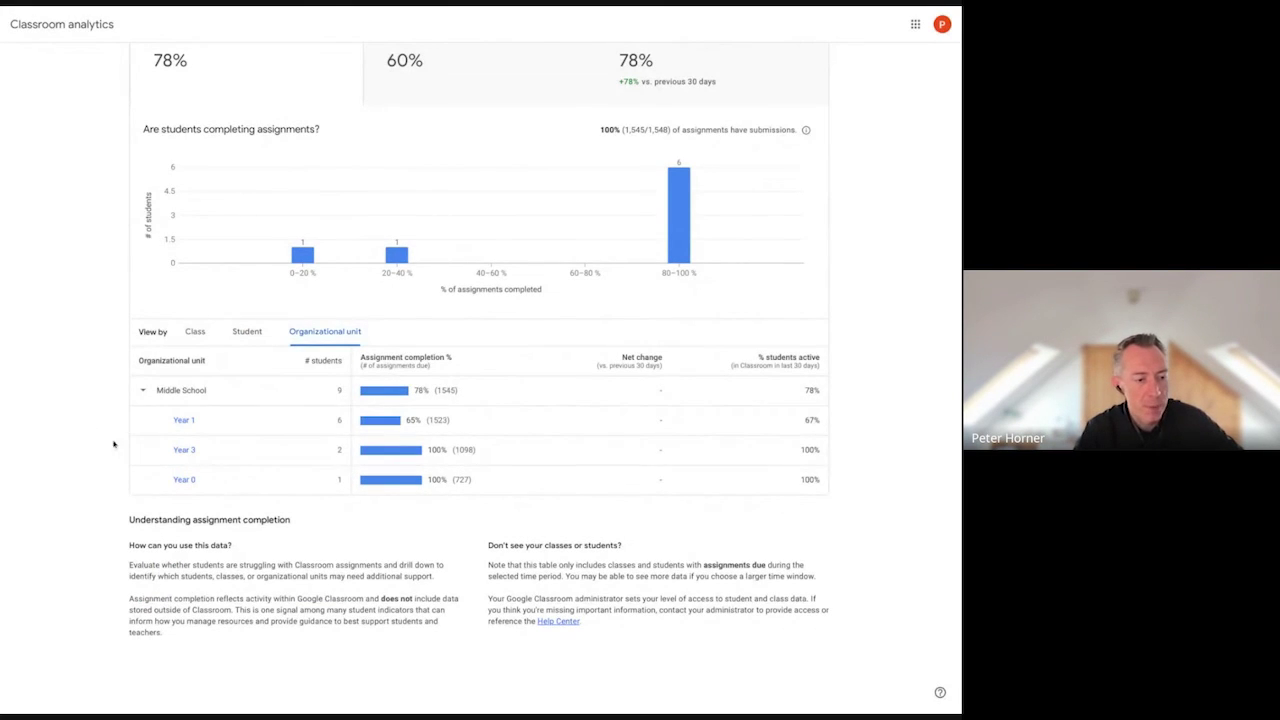
scroll(509, 423, "up", 2)
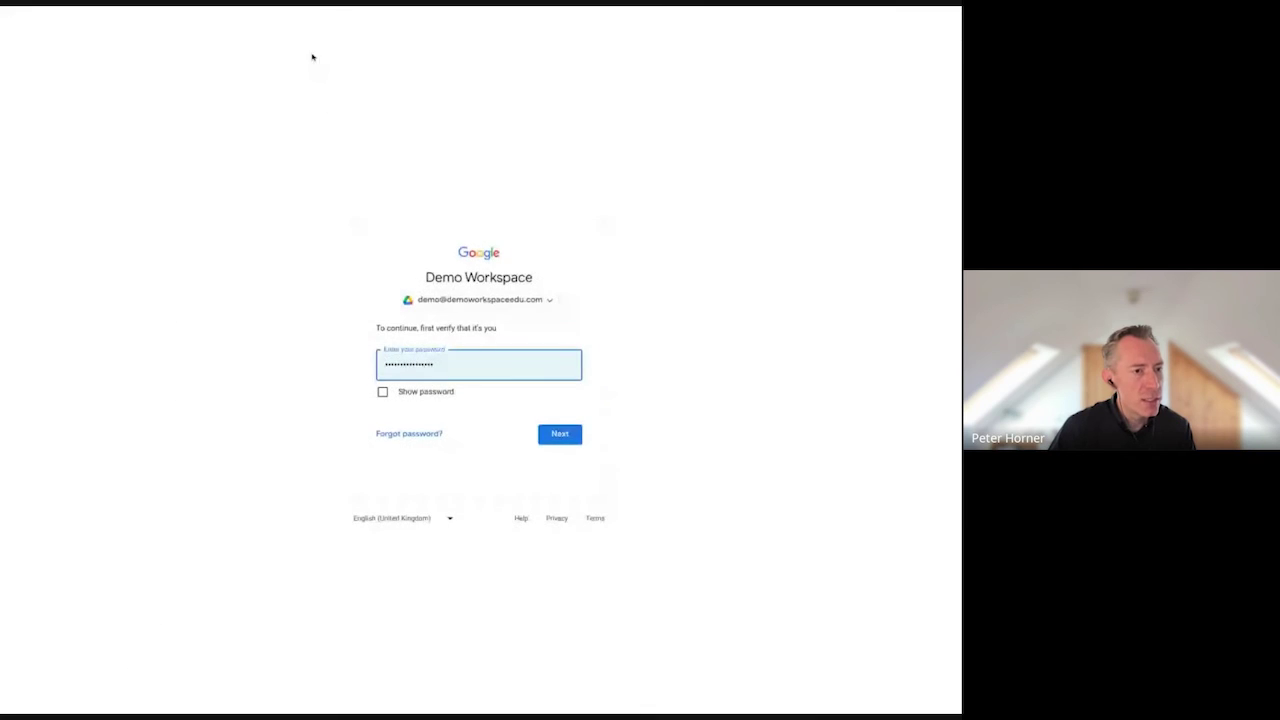
- Switch to the Google Admin console, submit the account password to verify the sign-in, and open the account's admin roles
left_click(560, 434)
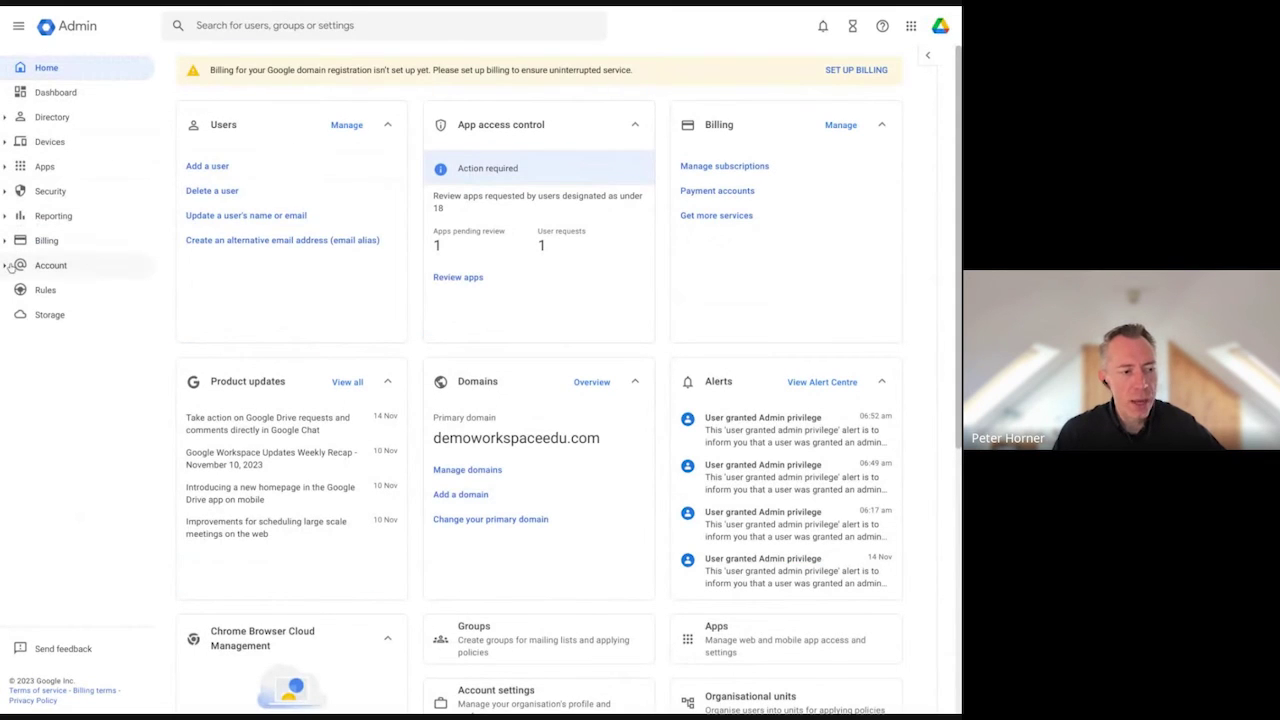
left_click(10, 265)
left_click(58, 316)
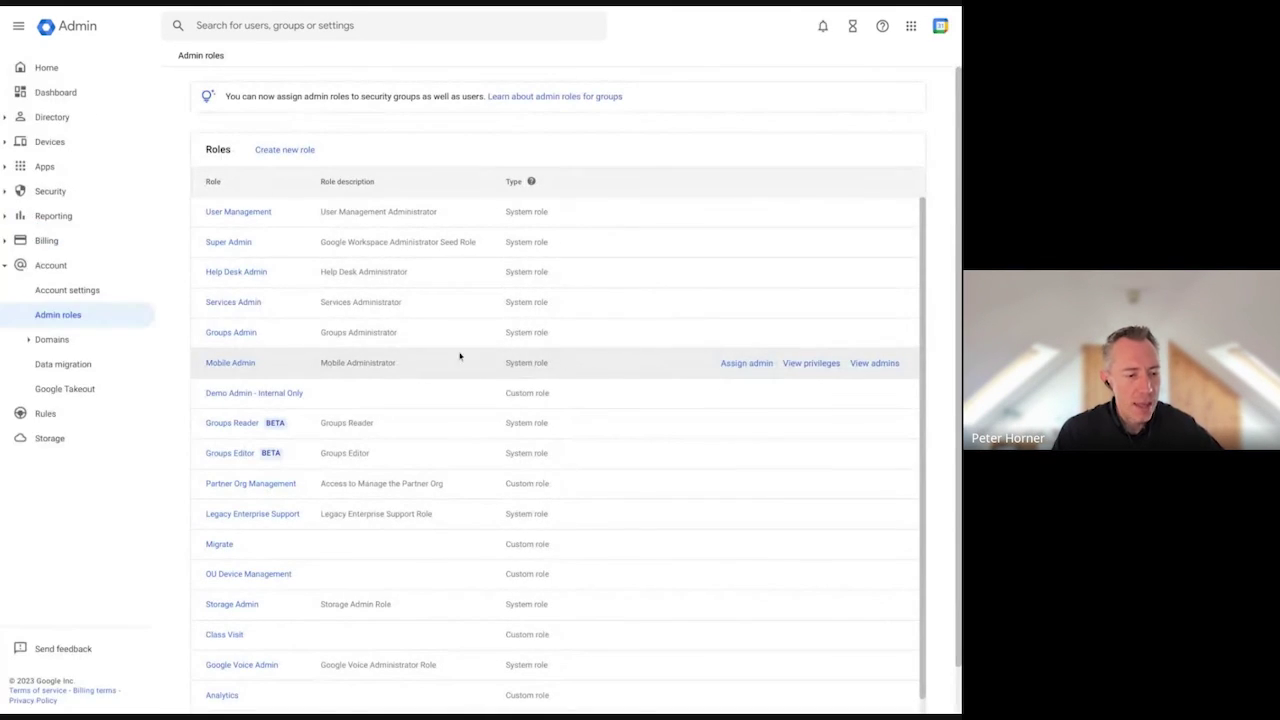
- Open the Analytics custom role's privileges and find the Classroom privilege for viewing analytics data for users and their classes
scroll(445, 330, "down", 1)
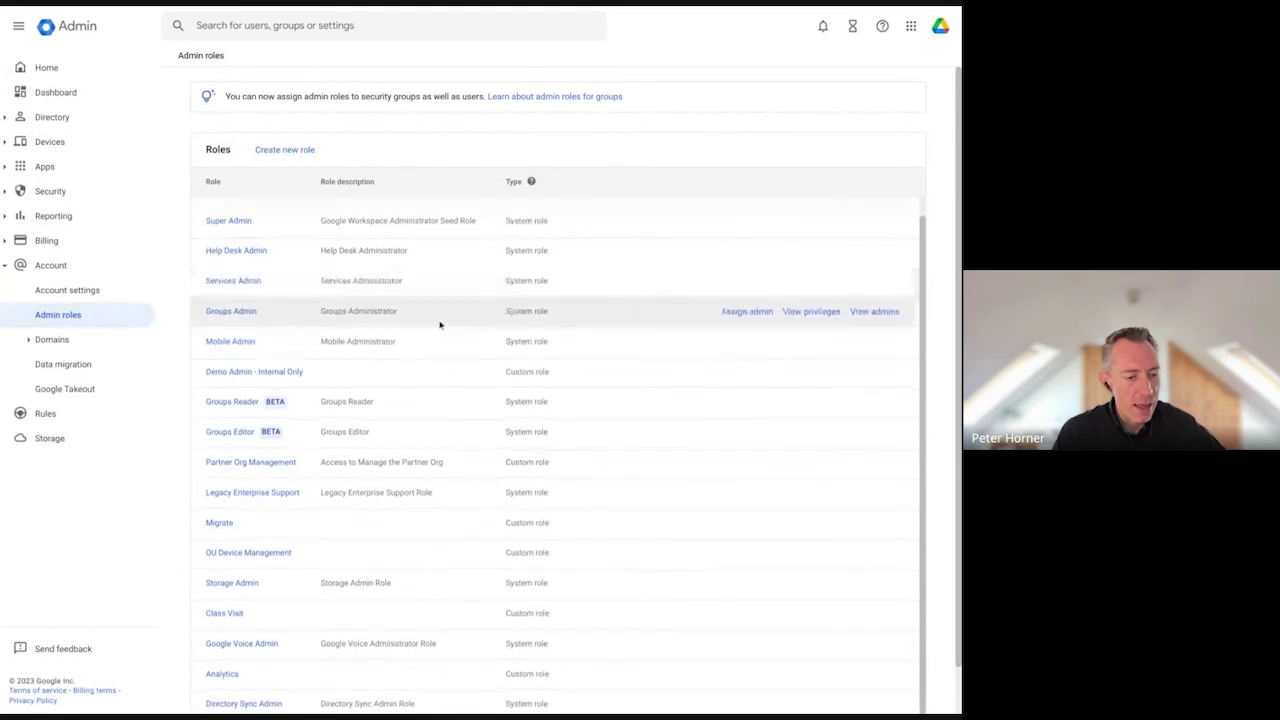
left_click(221, 676)
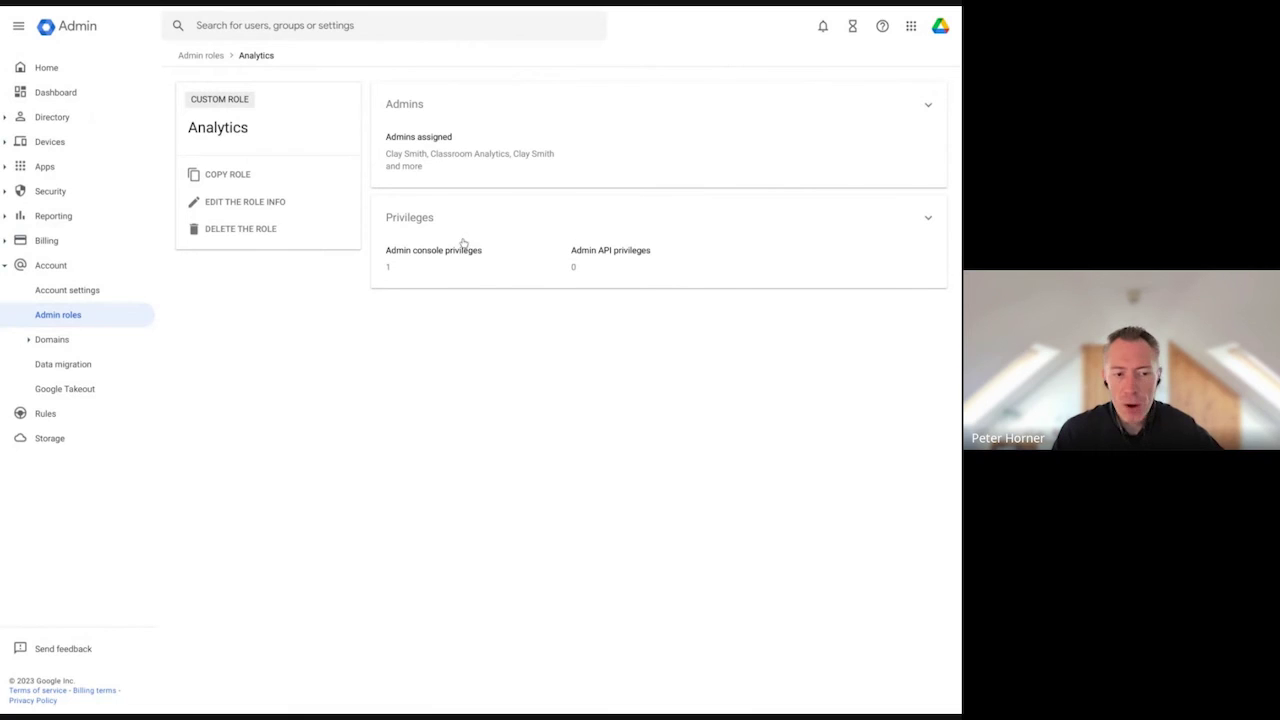
left_click(463, 243)
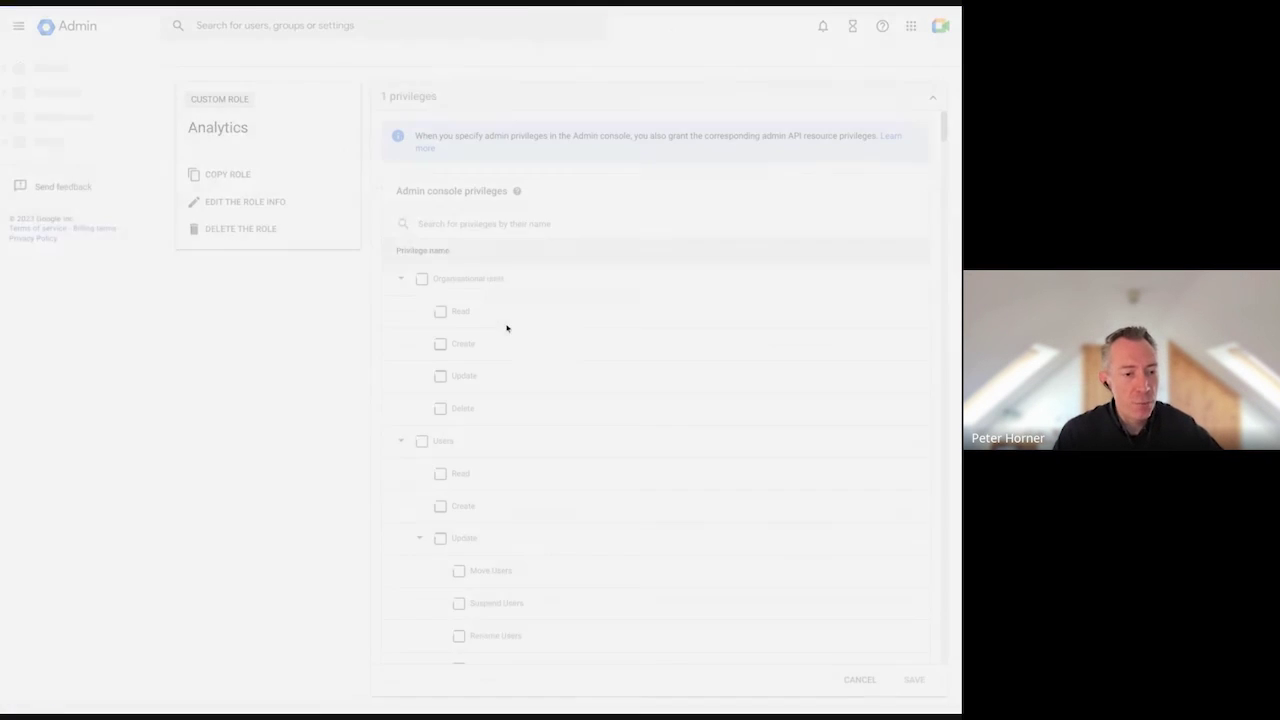
scroll(680, 377, "down", 6)
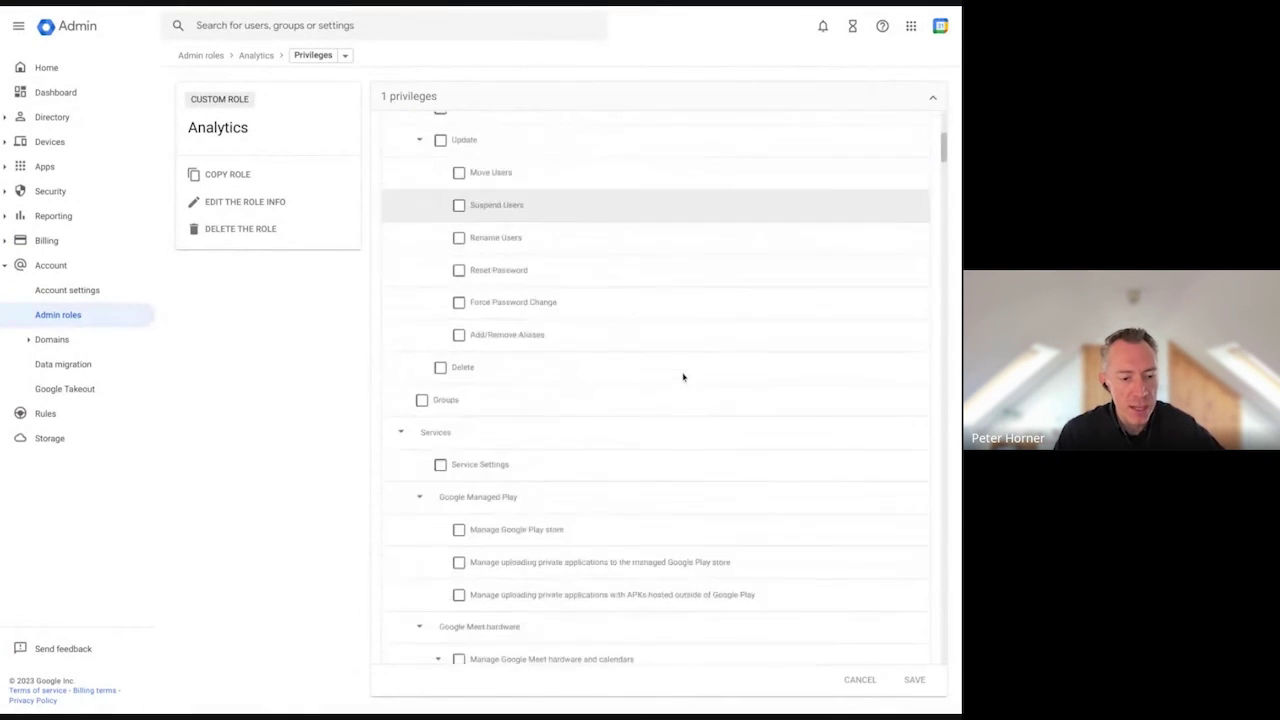
scroll(683, 377, "down", 10)
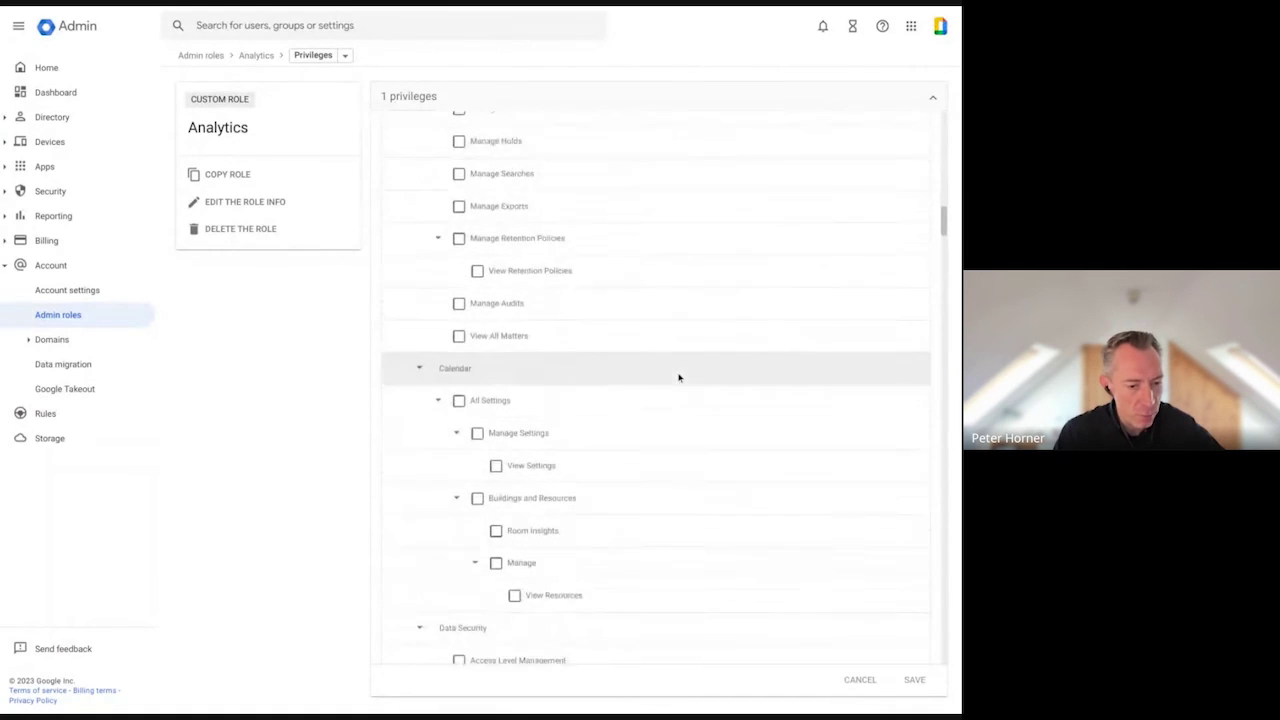
scroll(679, 377, "down", 10)
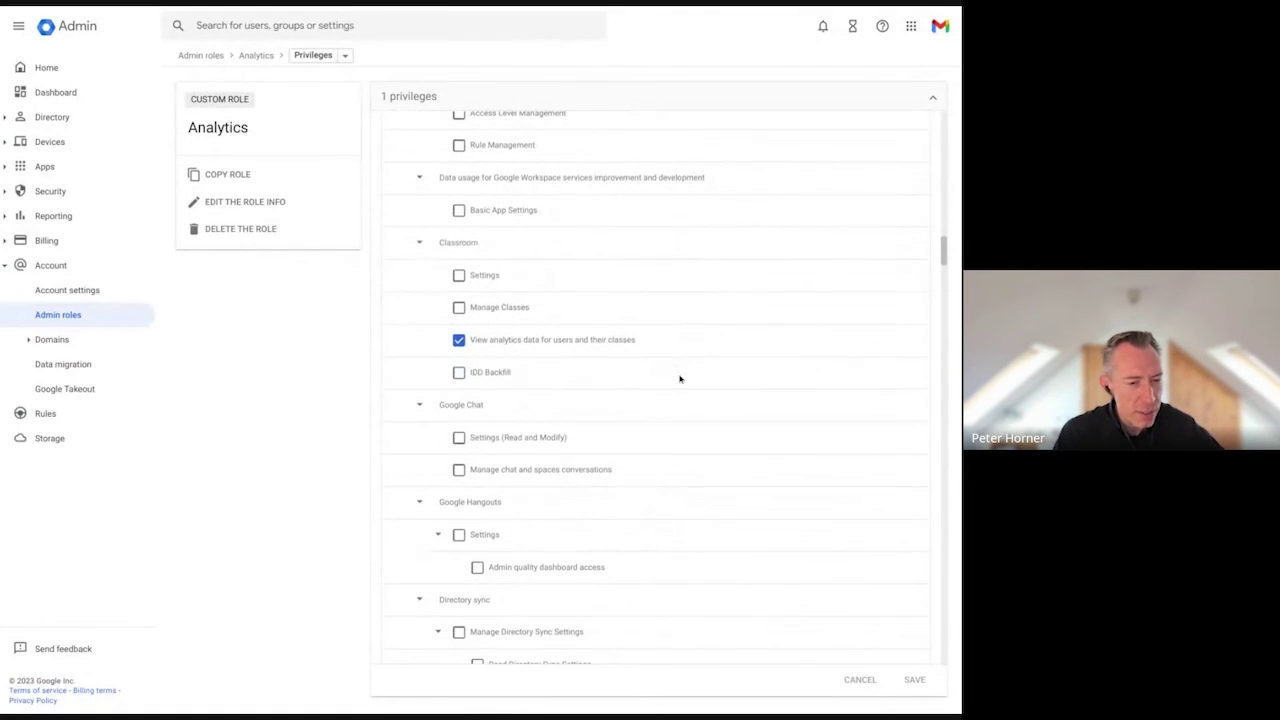